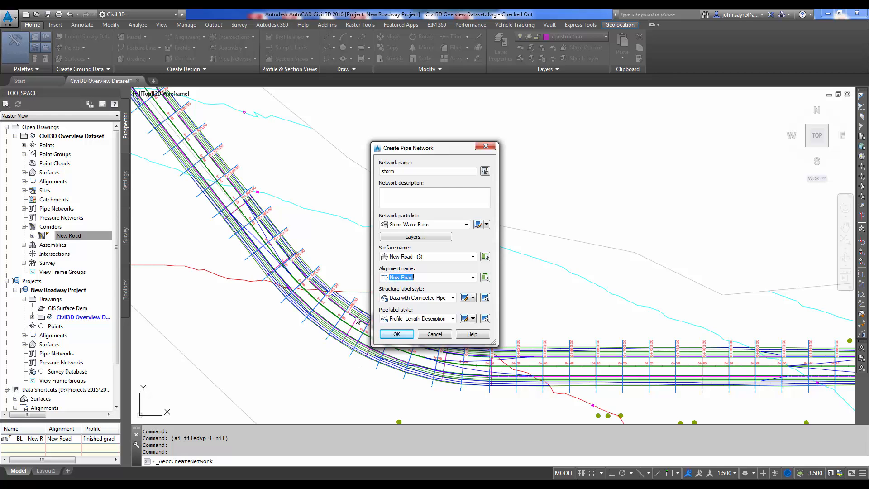
Step: Create the storm pipe network with the structure label style Data with Connected Pipes (Storm)
left_click(452, 298)
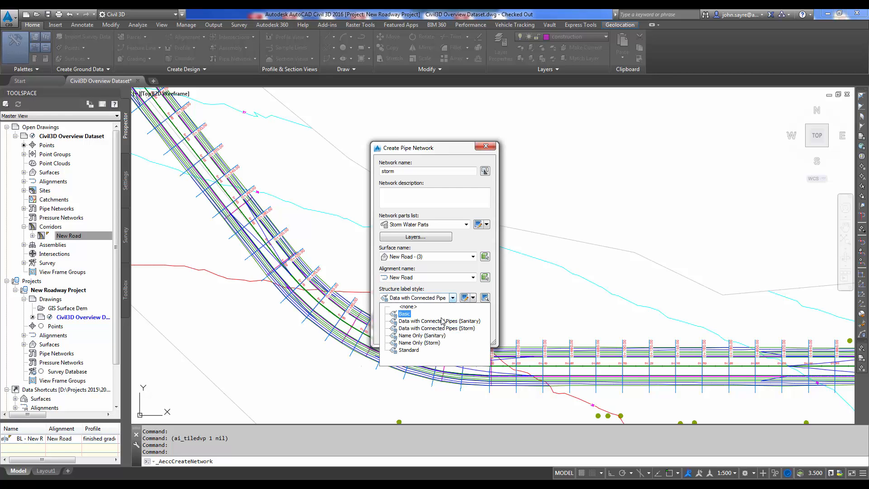
left_click(437, 328)
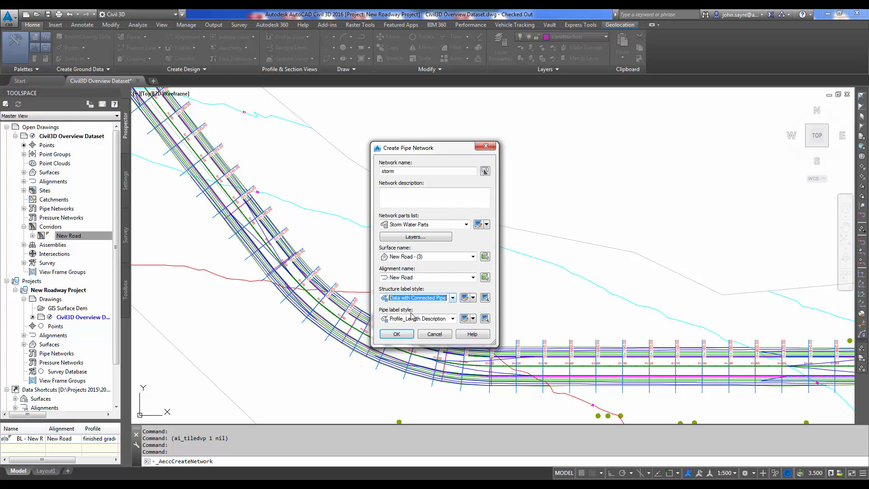
left_click(404, 337)
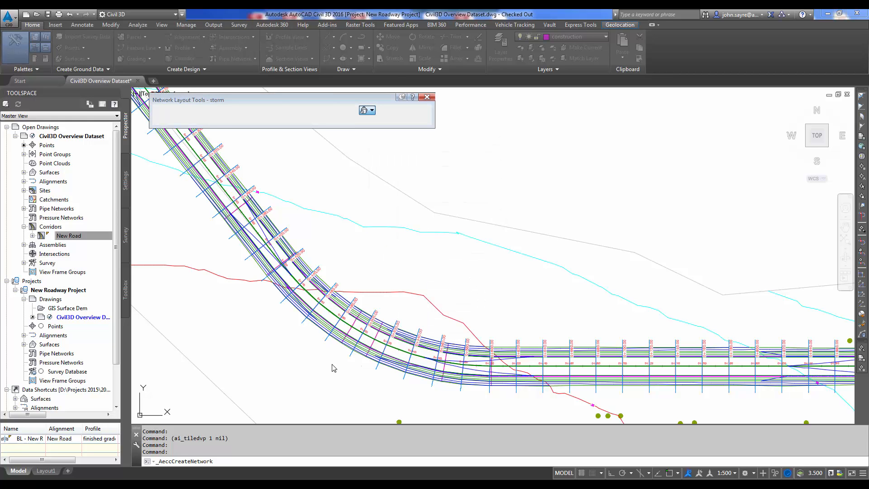
Step: Choose the 3,000 x 2,750 mm Rectangular Structure and the 150 mm Concrete Pipe as the network parts to lay out
left_click(275, 110)
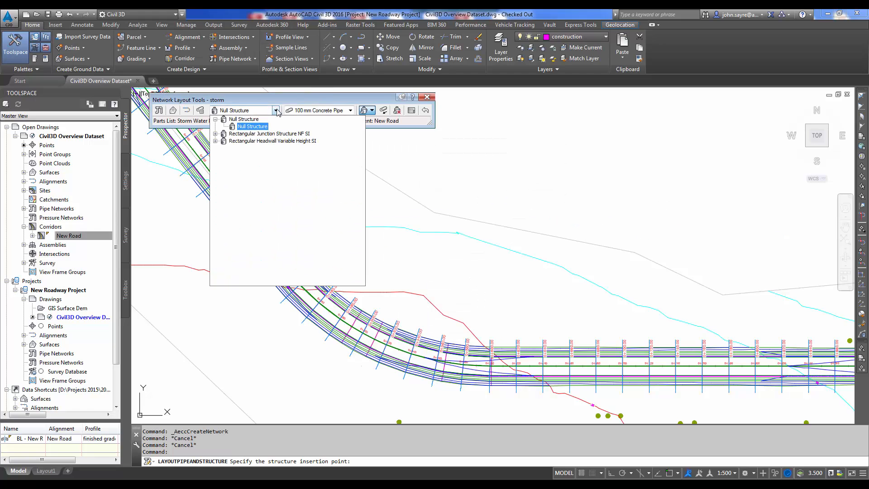
left_click(215, 134)
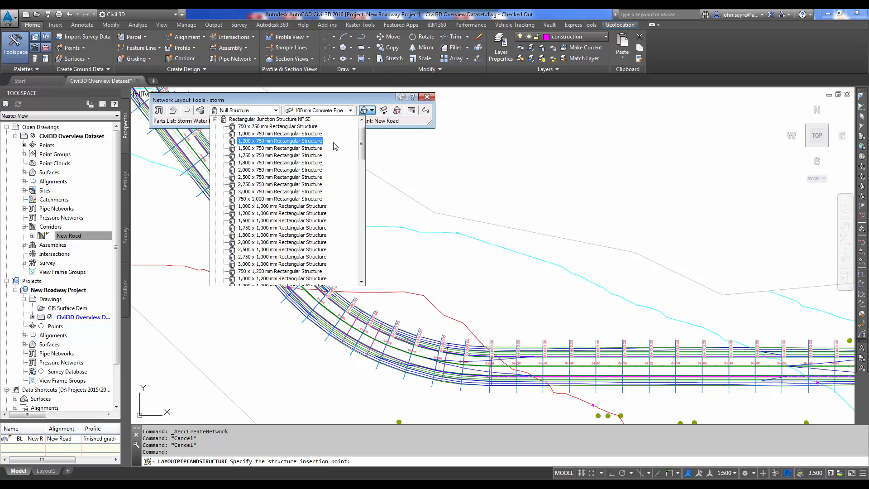
left_click_drag(362, 143, 360, 250)
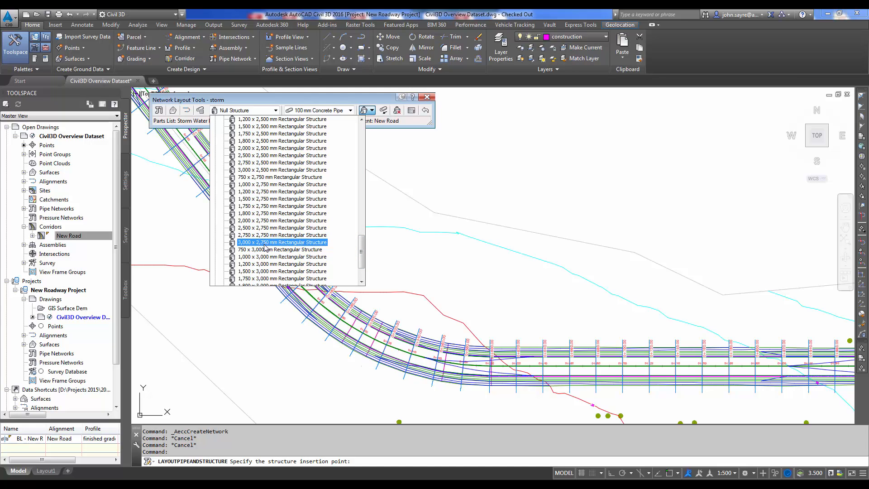
left_click(263, 243)
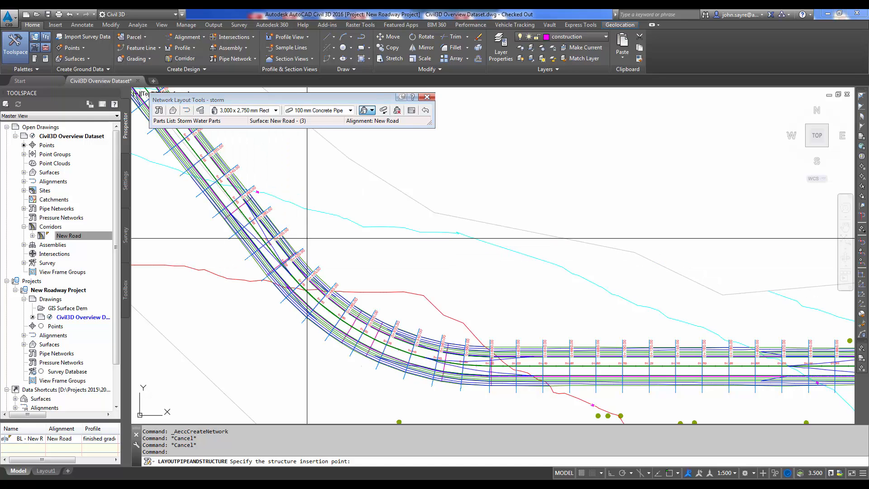
left_click(350, 110)
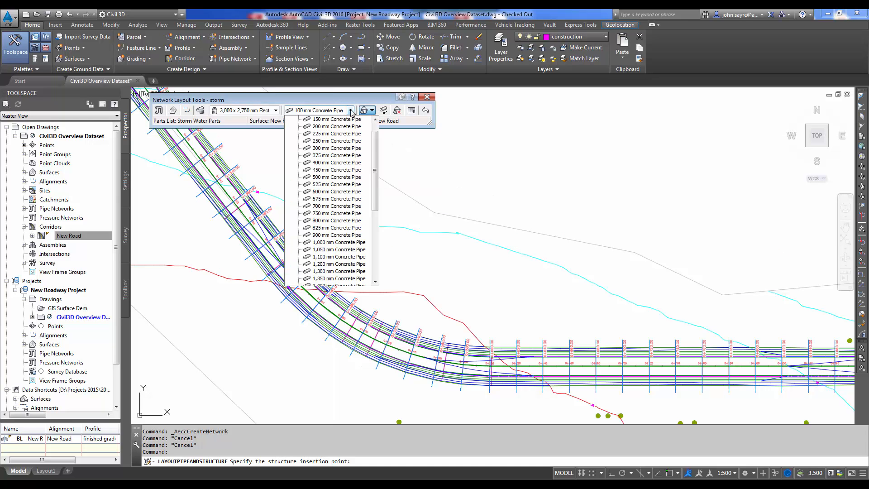
left_click_drag(375, 147, 375, 138)
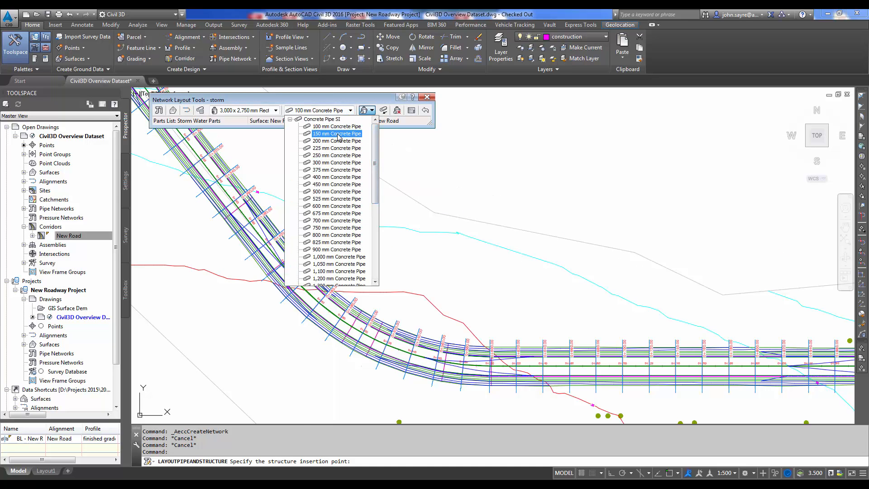
left_click(337, 134)
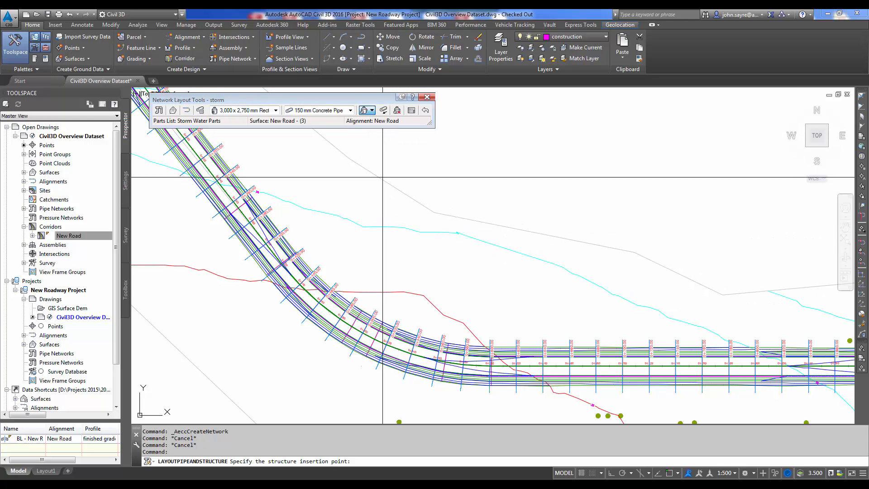
Step: Lay out pipes and structures, connecting two structures across the road at about station 0+490, offset about 7 m right and 8 m left
left_click(383, 110)
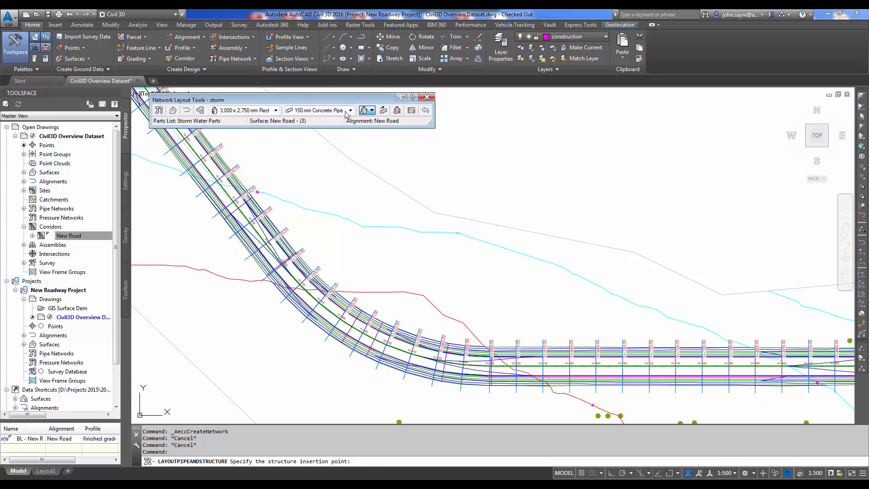
left_click(387, 130)
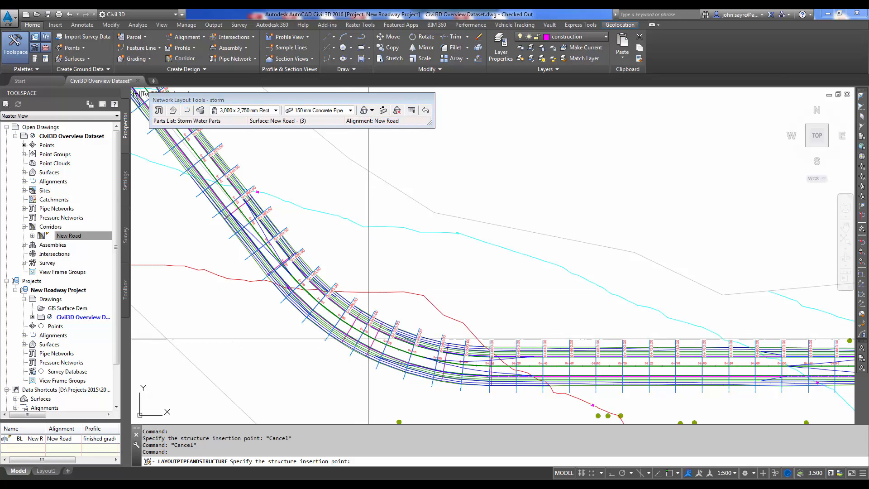
scroll(348, 335, "up", 2)
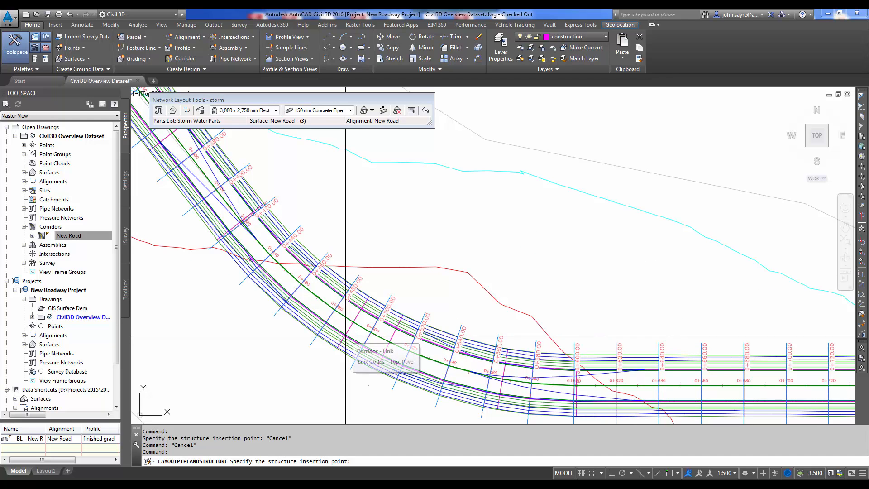
left_click(346, 336)
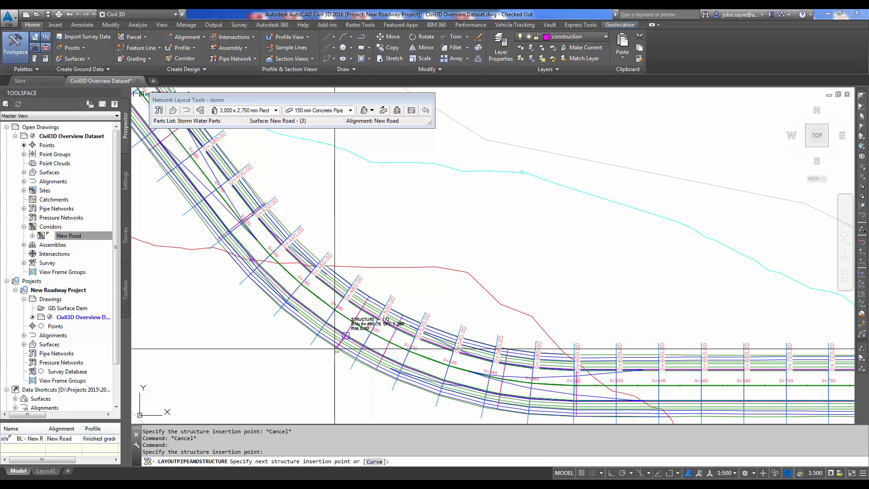
left_click(360, 308)
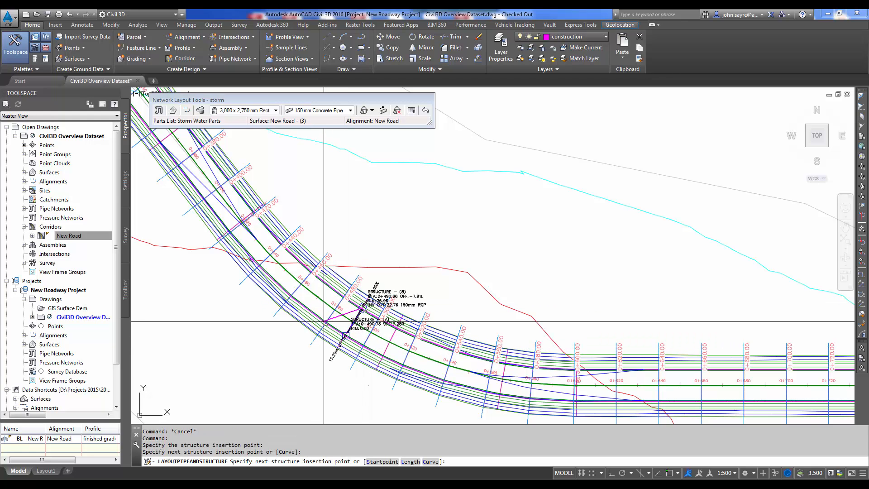
Step: Continue the pipe run along the road's left side with structures at about stations 0+398 and 0+316, and finish the layout
middle_click_drag(267, 247, 394, 326)
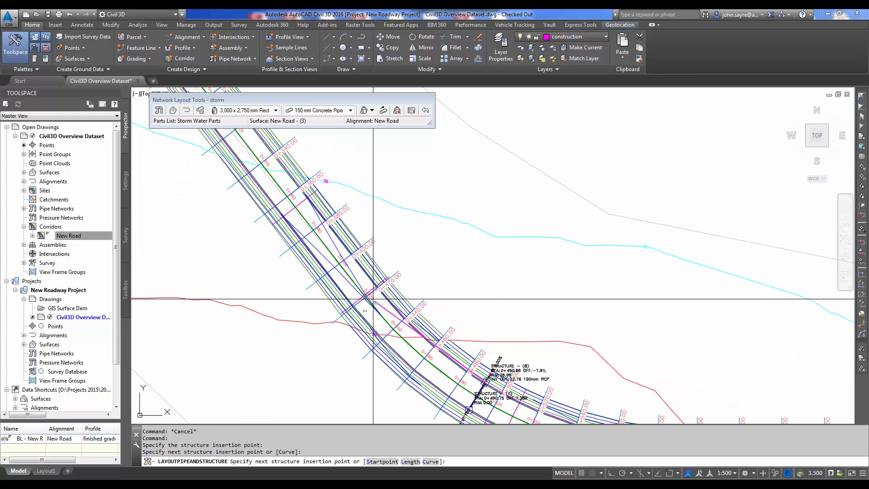
left_click(349, 251)
middle_click_drag(272, 156, 306, 233)
left_click(278, 187)
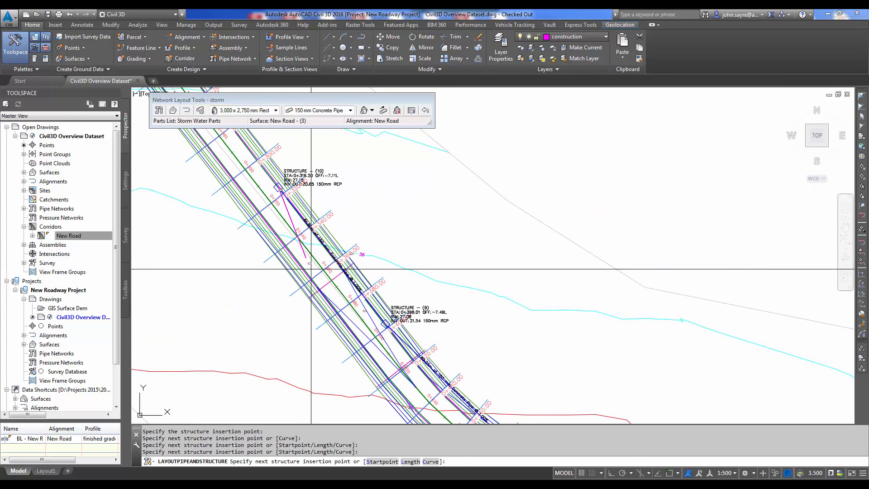
scroll(327, 275, "down", 4)
middle_click_drag(336, 289, 289, 256)
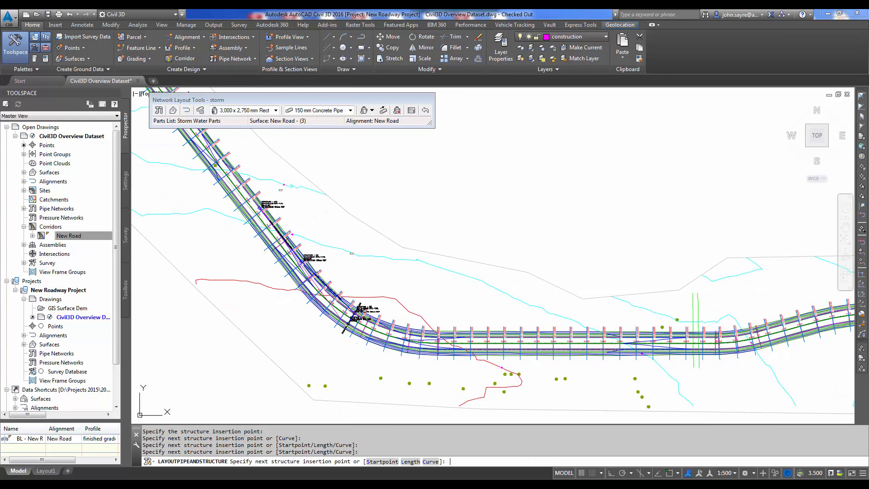
key("Return")
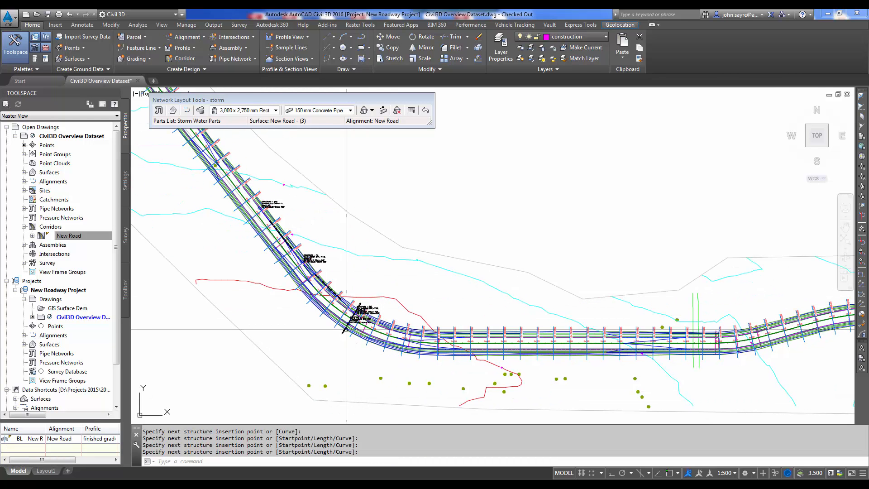
Step: Choose the 3,810 x 300 x 900 mm Concrete Rectangular Headwall VH as the structure part
scroll(355, 311, "up", 5)
left_click(244, 110)
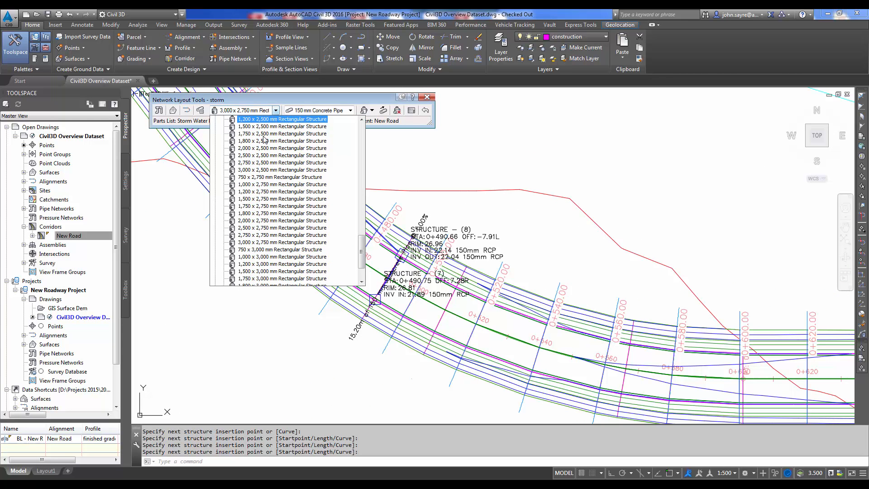
left_click_drag(361, 246, 362, 130)
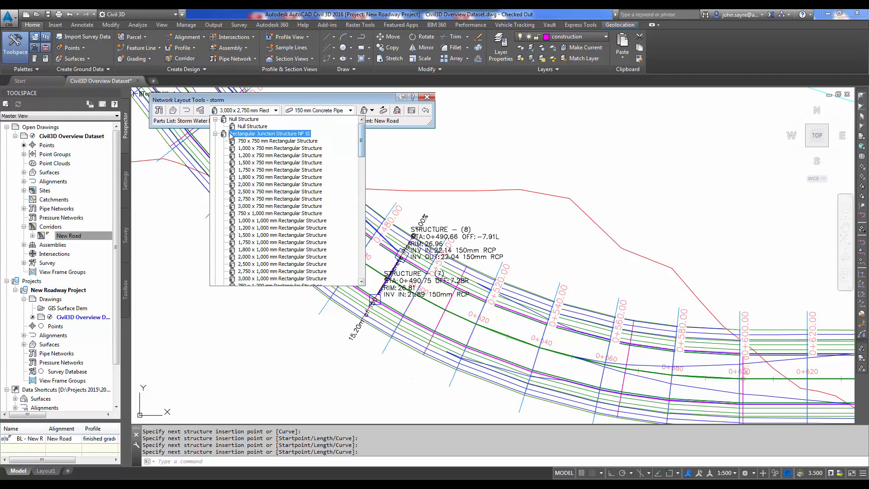
left_click(216, 134)
left_click(215, 141)
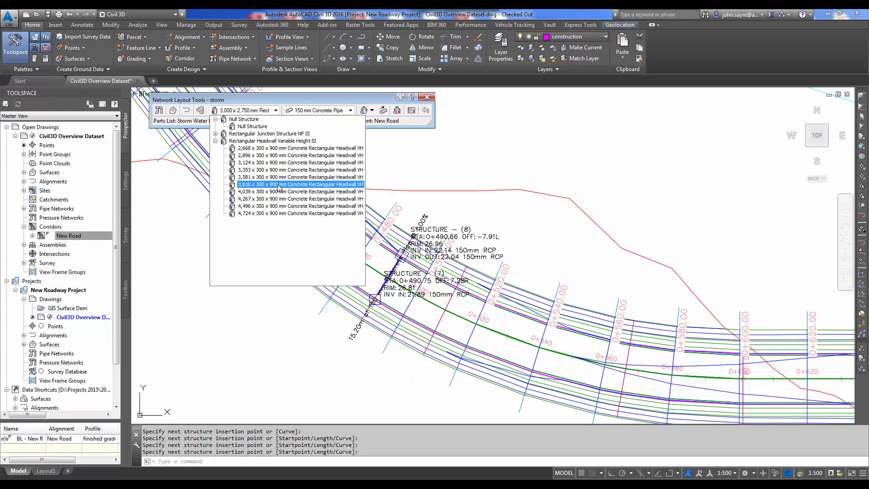
left_click(271, 186)
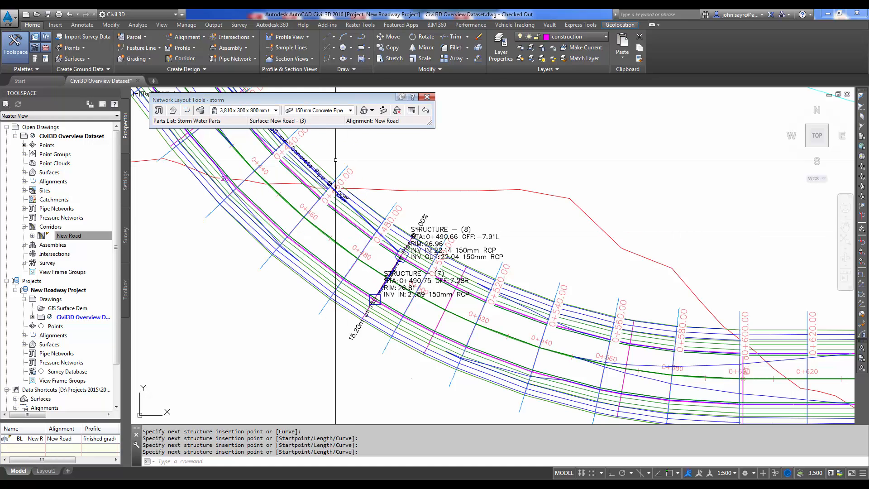
Step: Place the headwall about 38 m right of the alignment at station 0+490 and pipe it to the structure on the road's right edge
left_click(371, 111)
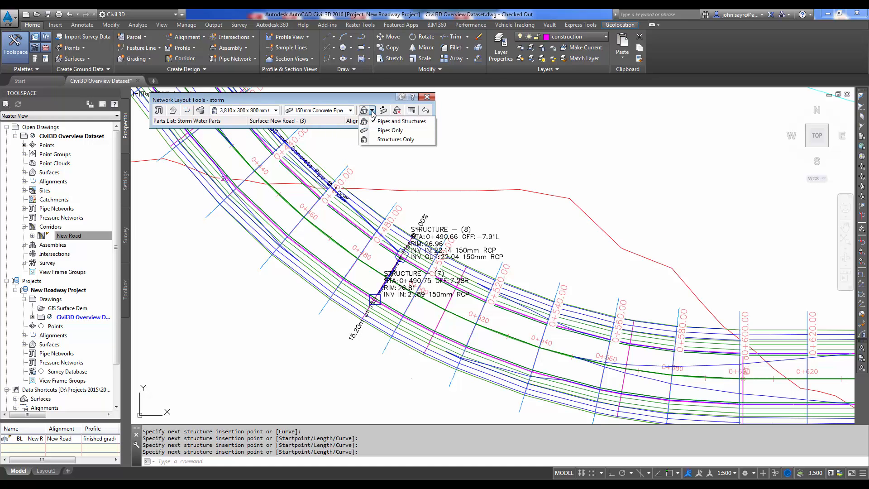
left_click(393, 123)
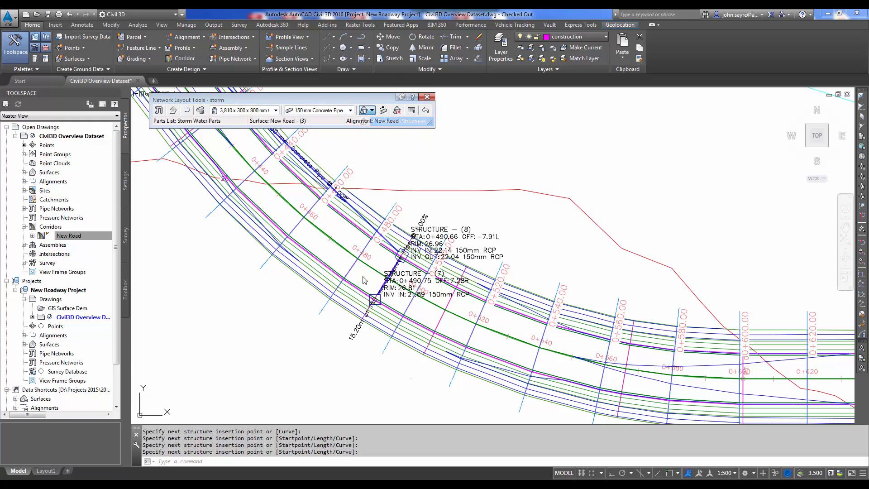
left_click(320, 388)
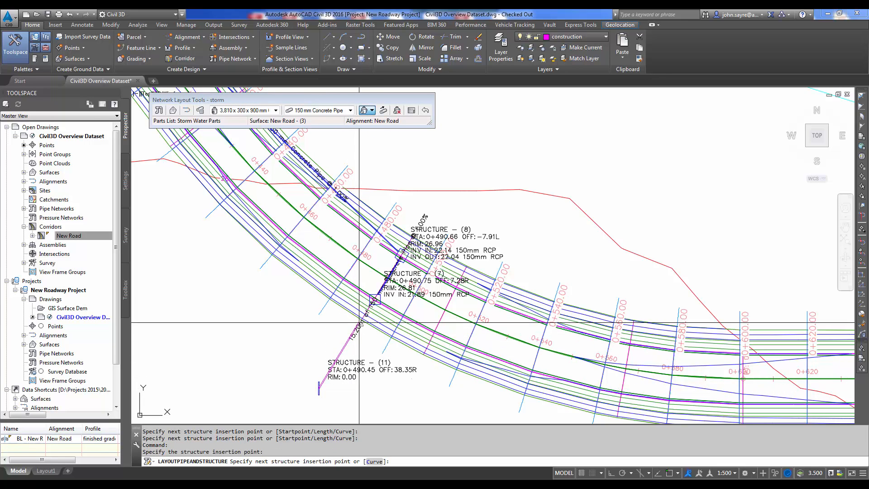
scroll(375, 299, "up", 5)
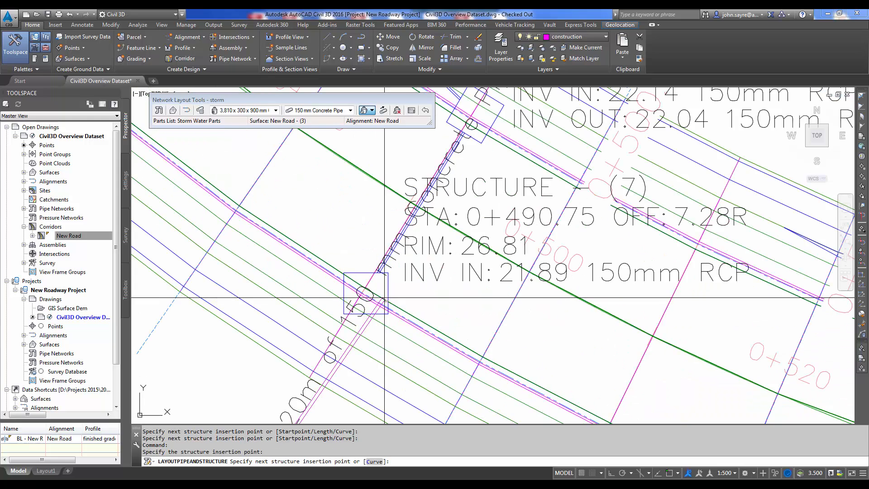
left_click(365, 295)
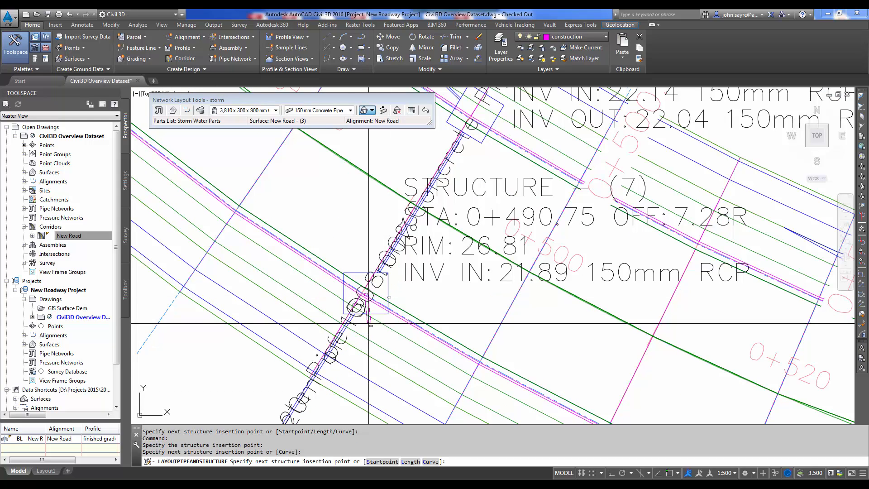
key("Return")
scroll(414, 306, "down", 8)
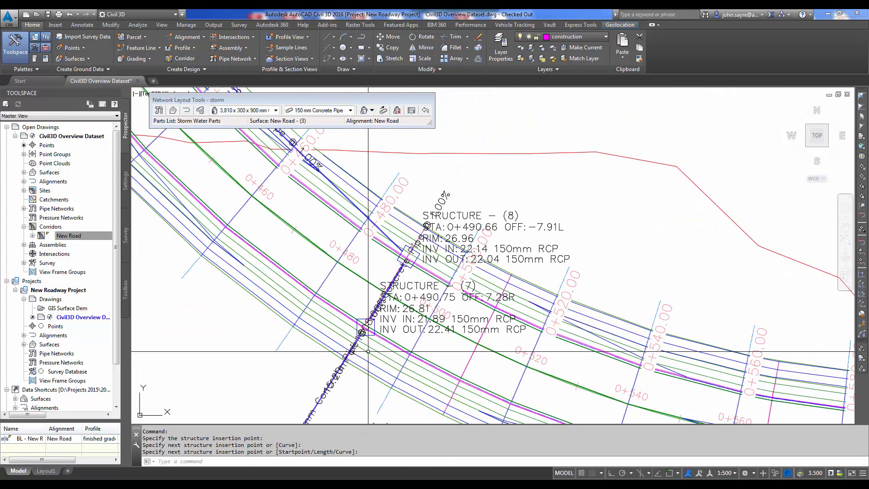
Step: Move the headwall's structure label away from the pipe, down into the clear area southeast of the headwall
scroll(414, 306, "up", 3)
left_click(397, 328)
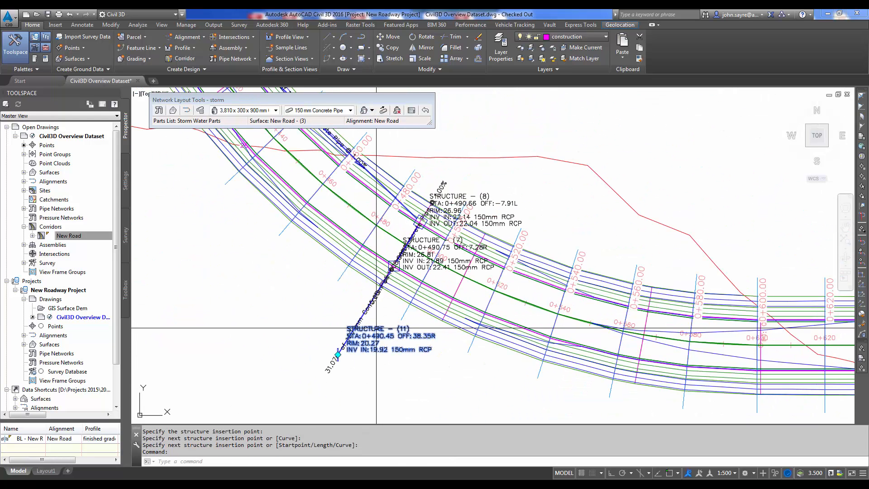
left_click(338, 354)
left_click(373, 388)
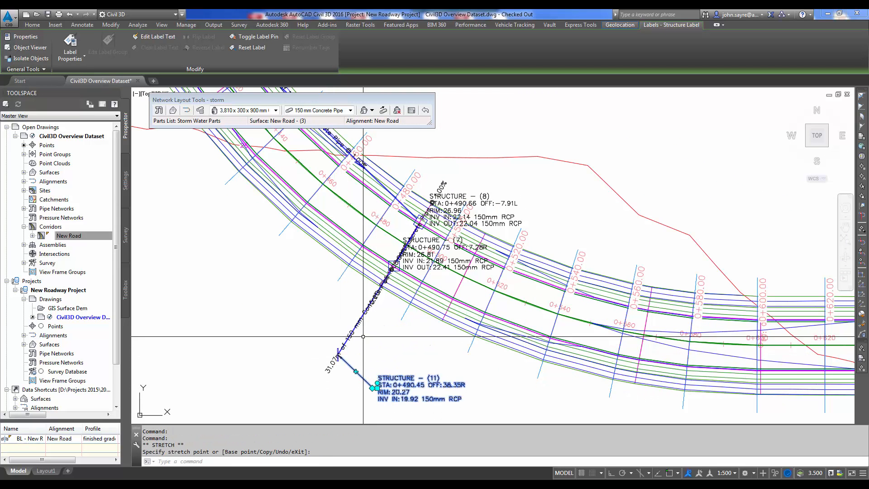
Step: Move the label of the pipe between the headwall and the road structure into the clear area west of the pipe
left_click(358, 324)
left_click(358, 325)
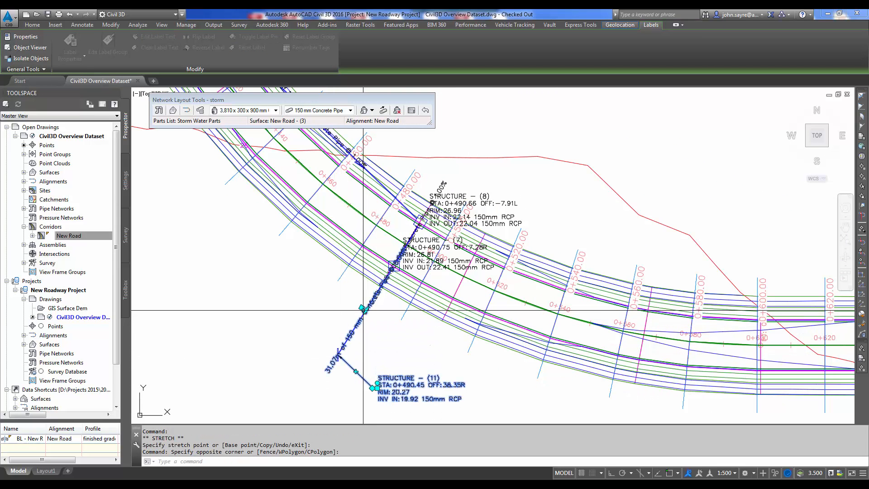
left_click(366, 310)
left_click(311, 297)
Step: Move the label of the structure on the road's right edge into the clear area south of the road
left_click(424, 248)
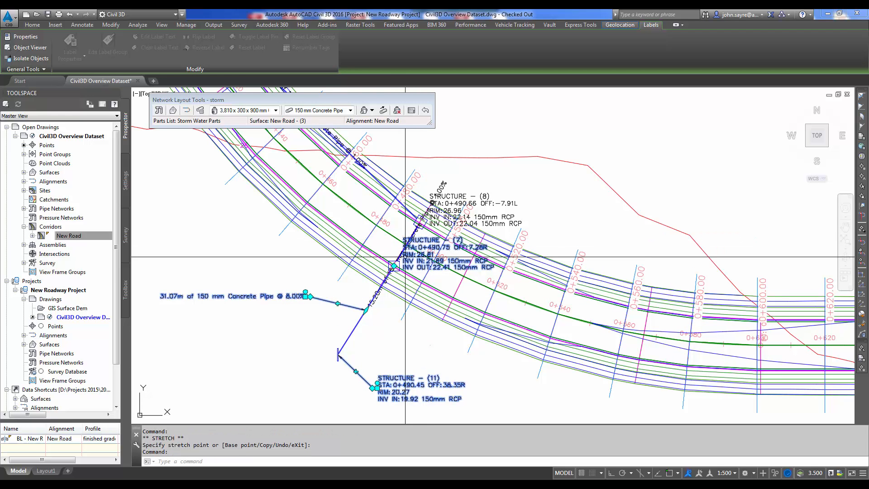
left_click(394, 265)
left_click(479, 383)
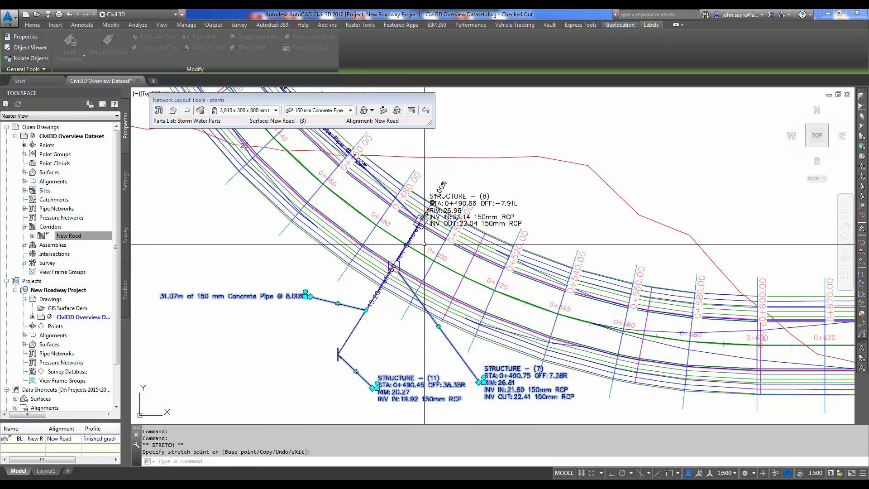
Step: Move the label of the structure on the road's left edge into the clear area north of the road and clear the selection
left_click(420, 223)
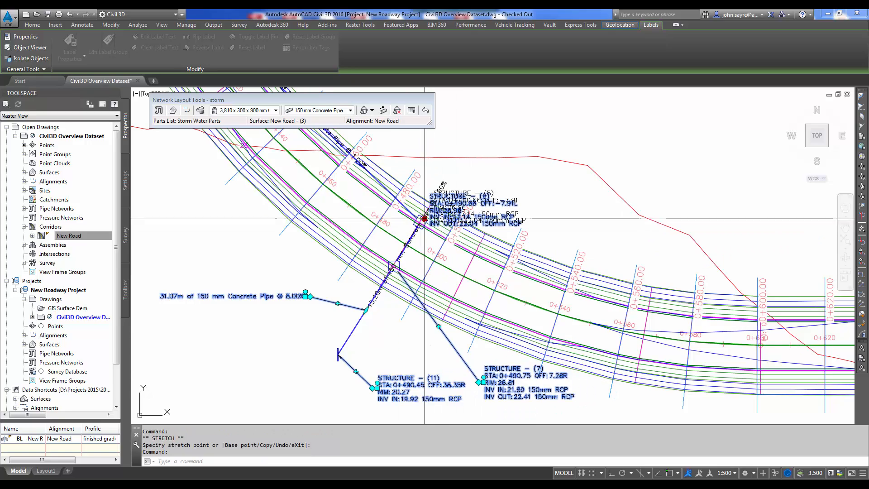
left_click(474, 181)
scroll(392, 268, "up", 4)
key("Escape")
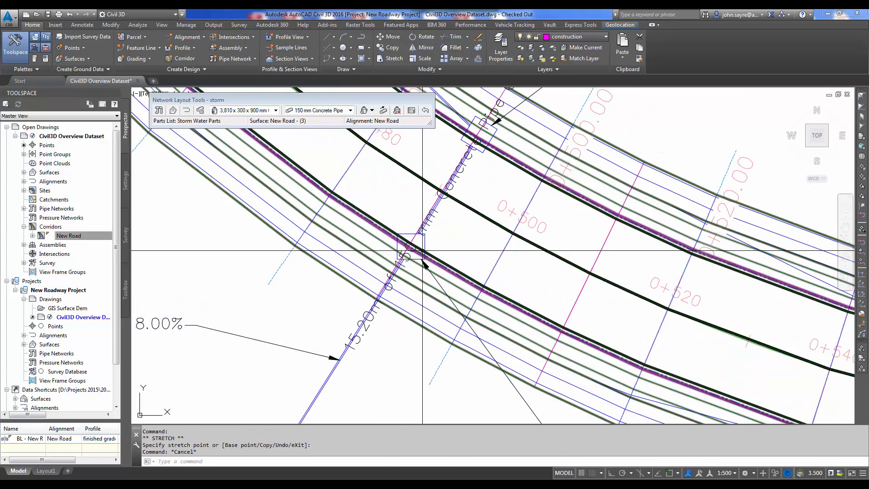
Step: Rotate the square structure on the road's right edge so its sides run parallel to the road edge
middle_click_drag(408, 238, 412, 278)
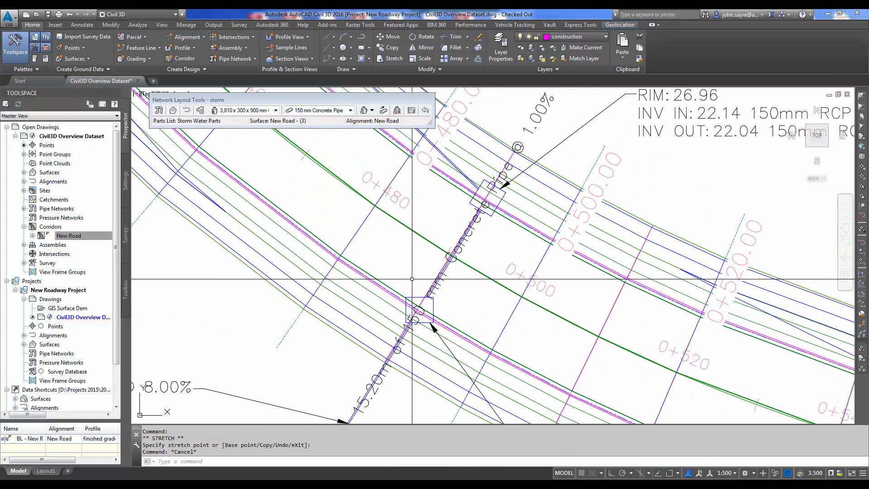
left_click(433, 307)
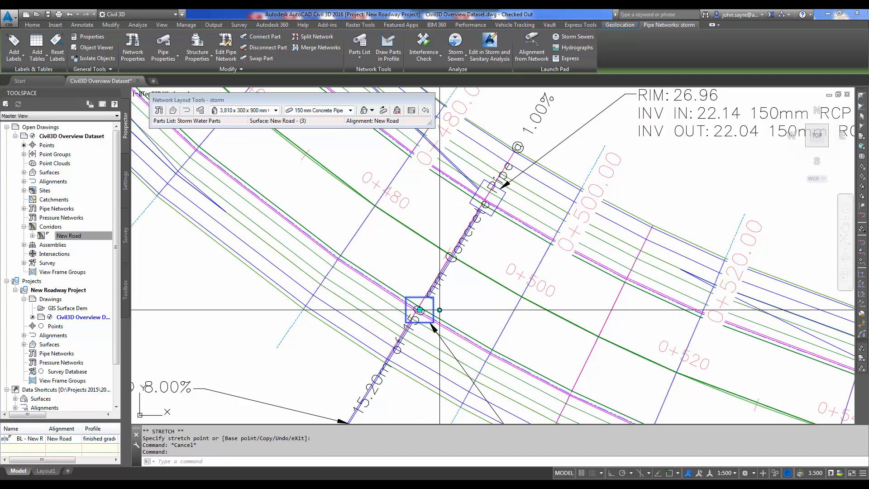
left_click(440, 310)
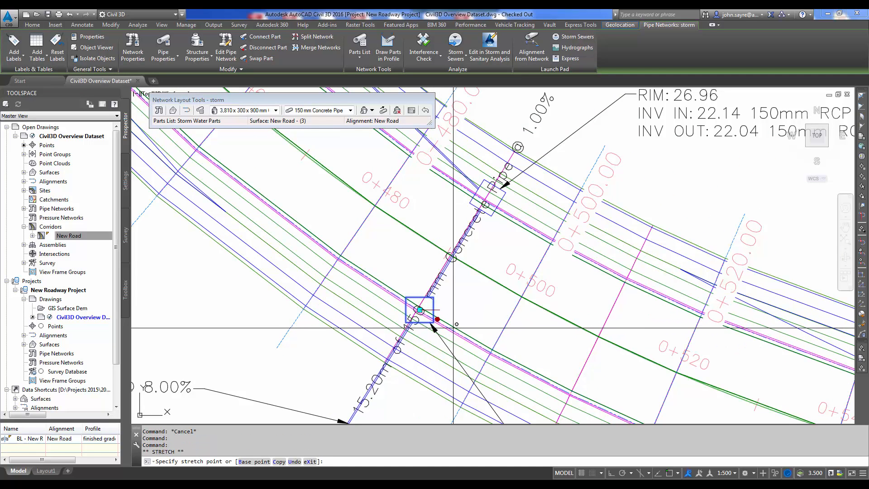
scroll(437, 326, "up", 5)
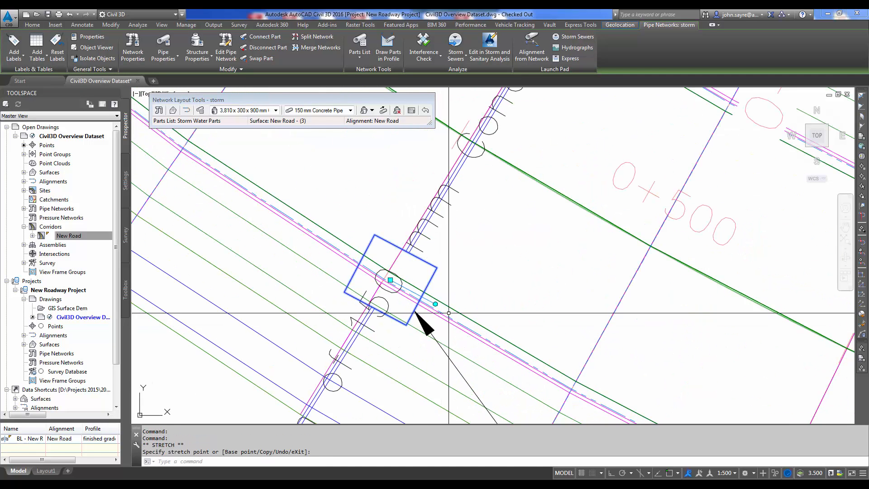
scroll(449, 312, "down", 3)
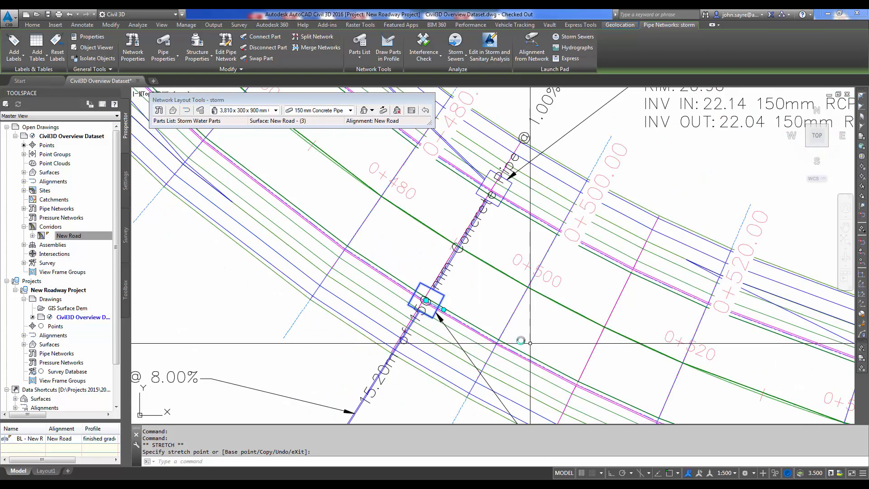
scroll(385, 310, "up", 2)
scroll(371, 306, "up", 2)
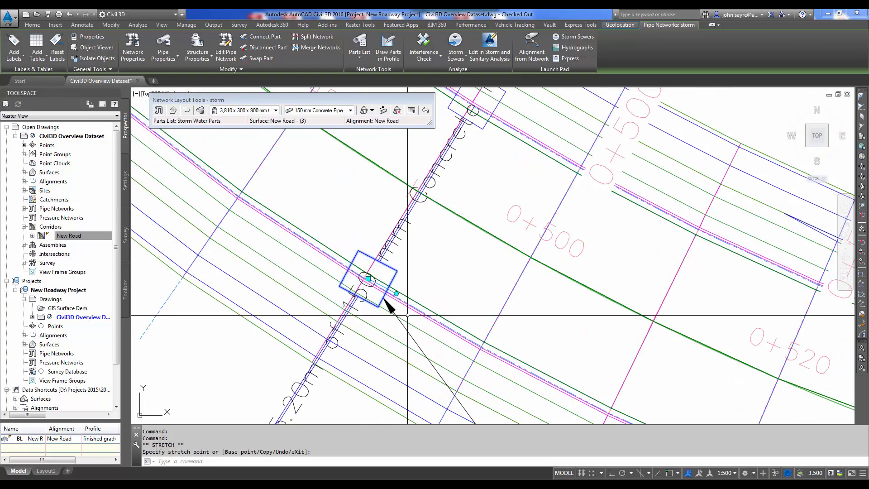
scroll(408, 313, "down", 2)
middle_click_drag(379, 292, 416, 311)
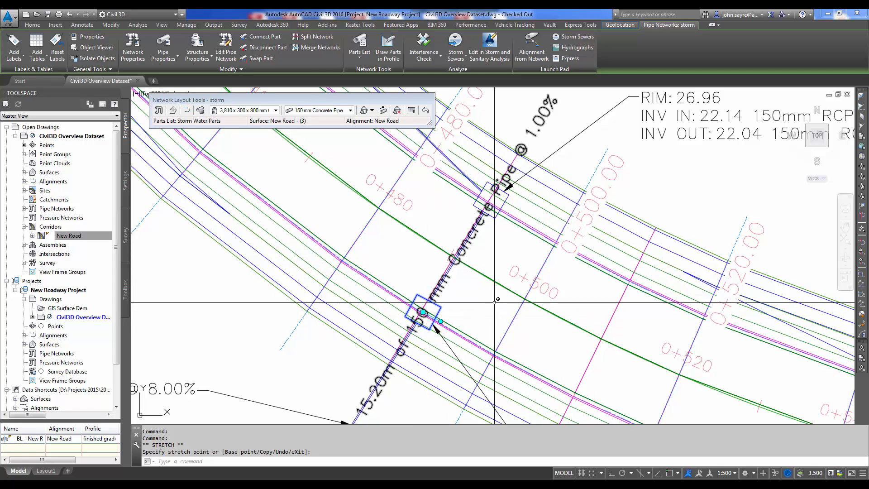
key("Escape")
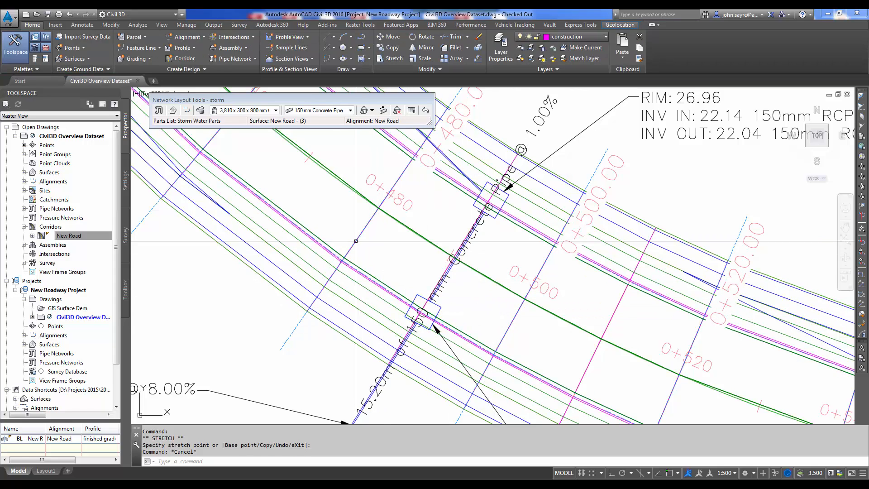
Step: Set the New Road corridor's code set style to All Codes - Roadway Linework in its corridor properties
left_click(361, 284)
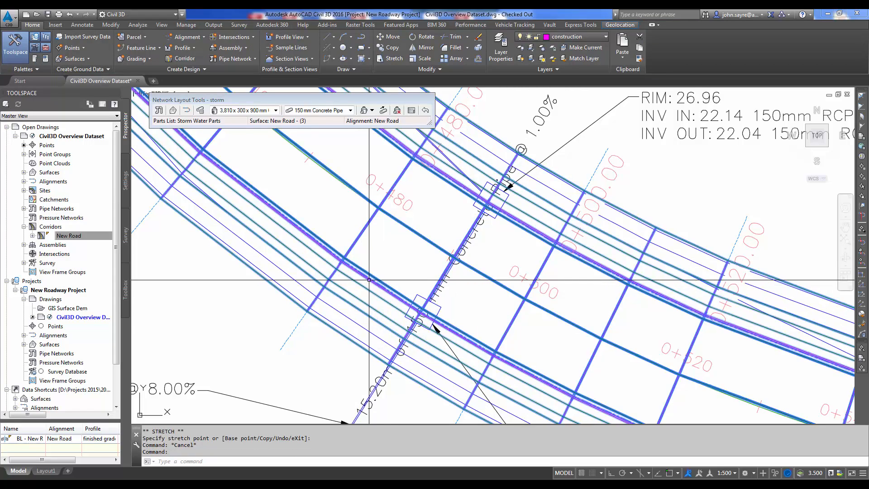
right_click(383, 244)
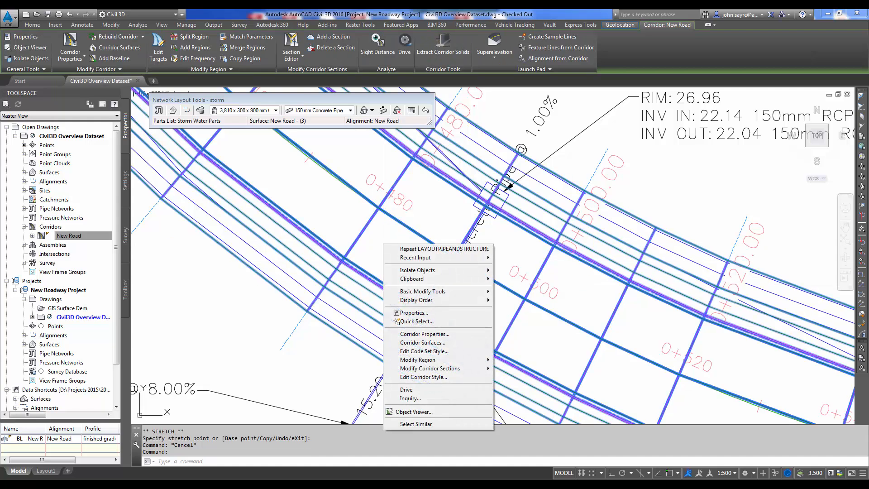
left_click(435, 335)
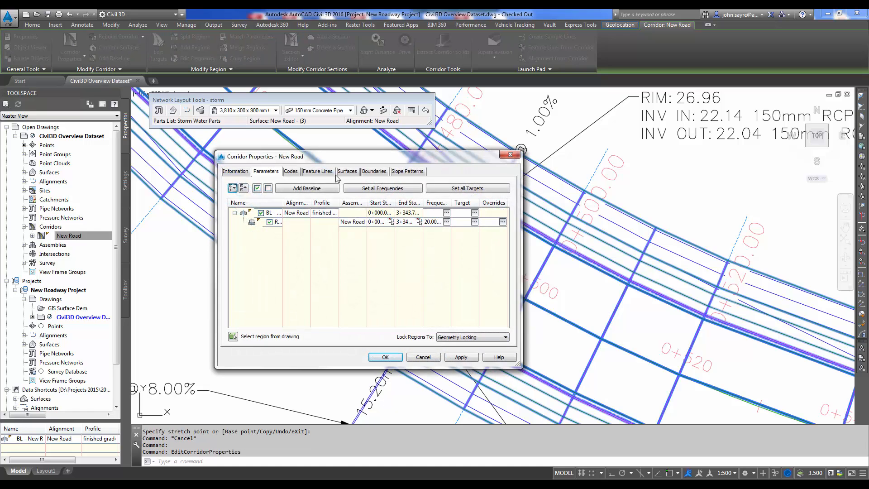
left_click(292, 171)
left_click(328, 194)
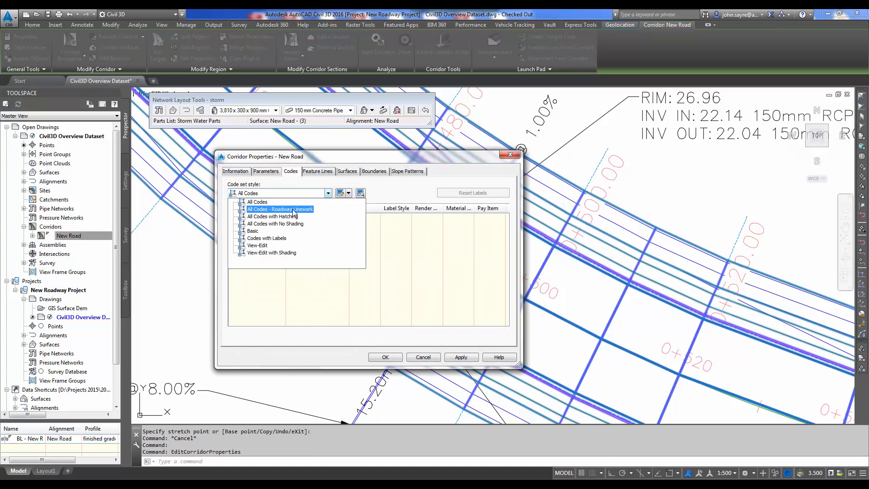
left_click(296, 210)
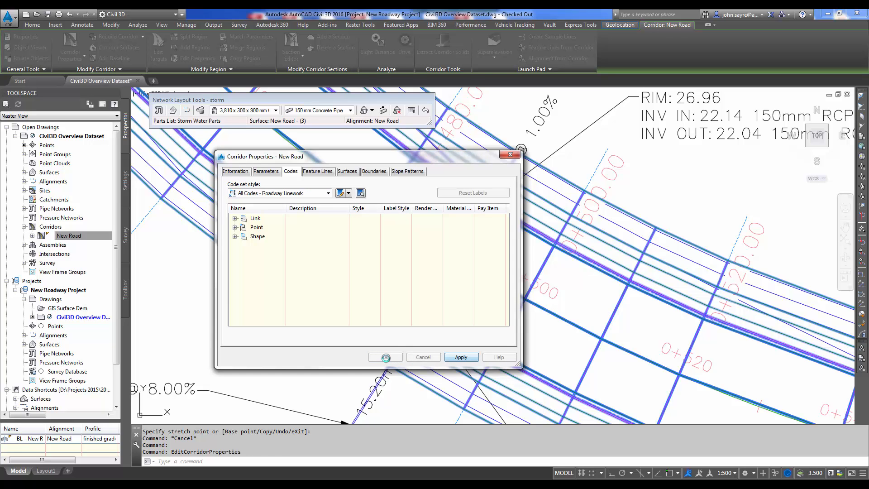
left_click(385, 357)
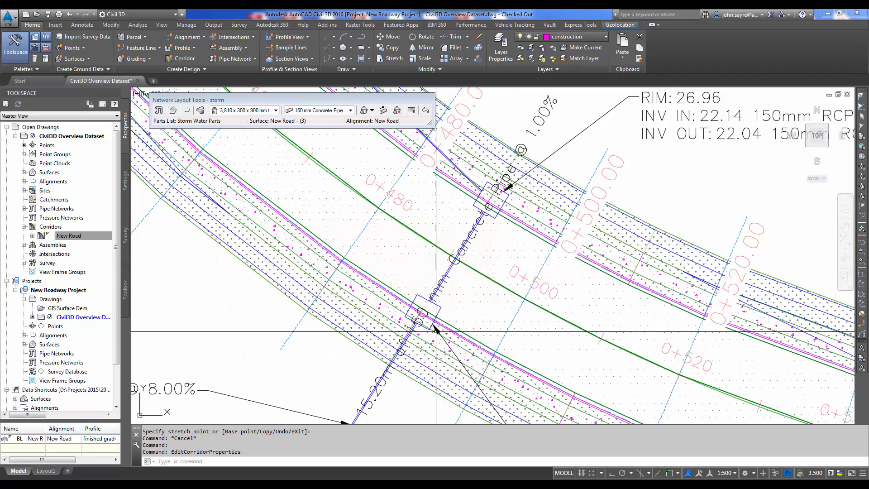
Step: Fine-tune the rotation of the structure on the road's right edge to follow the edge line, and regenerate the drawing
scroll(422, 354, "up", 3)
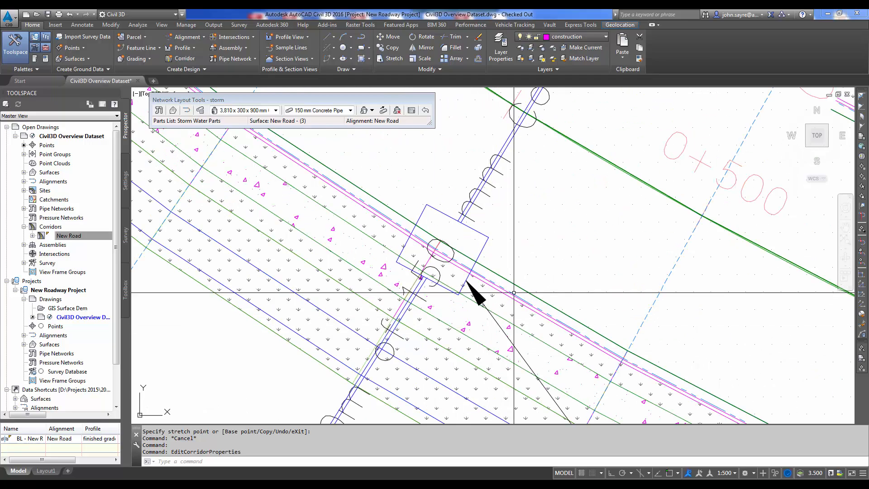
scroll(495, 290, "down", 3)
middle_click_drag(473, 291, 422, 349)
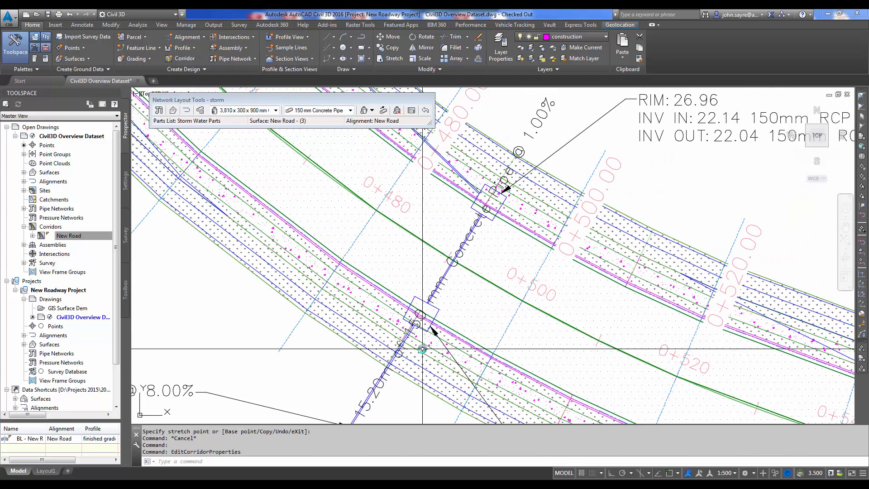
scroll(421, 314, "up", 3)
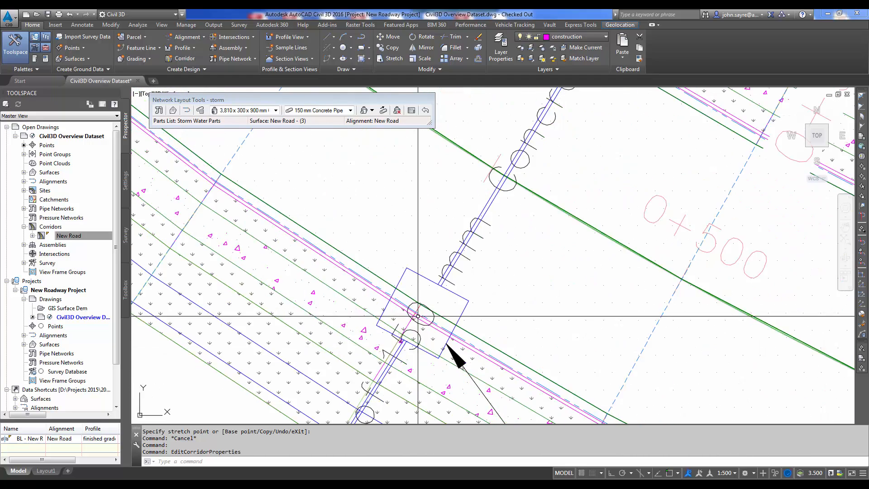
left_click(452, 292)
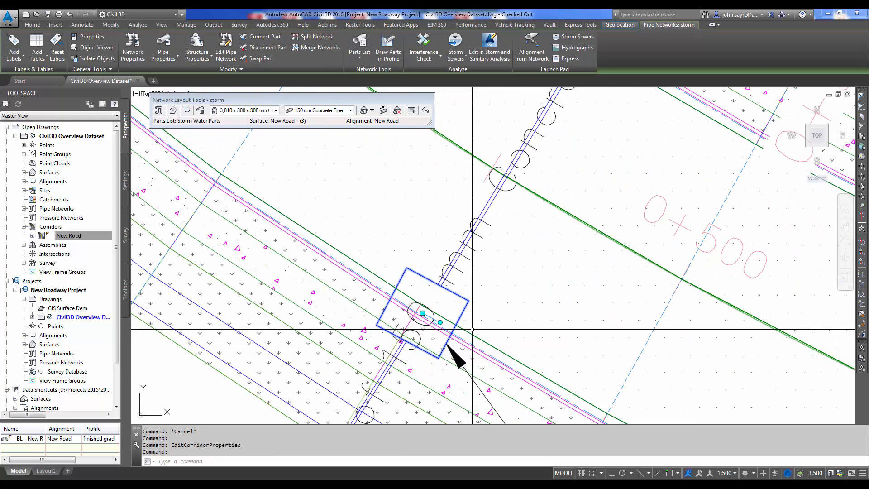
left_click(441, 320)
left_click(485, 337)
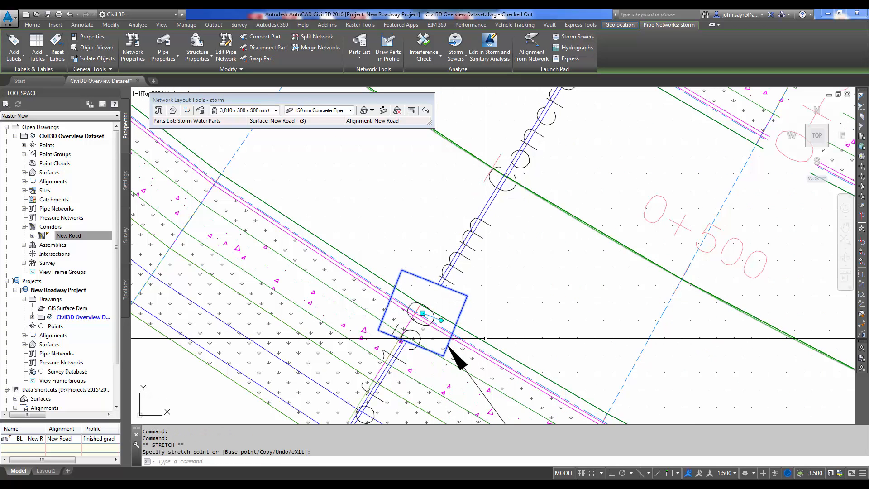
left_click(441, 320)
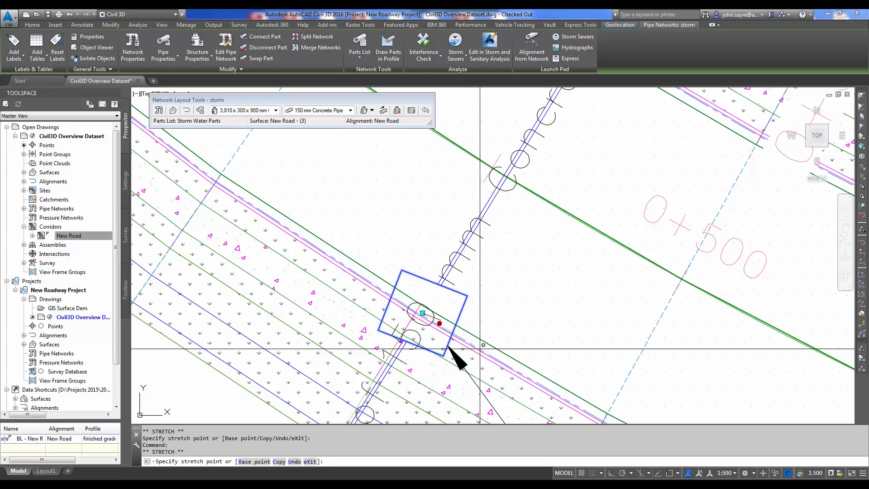
left_click(439, 323)
type("re")
key("Return")
scroll(440, 304, "down", 4)
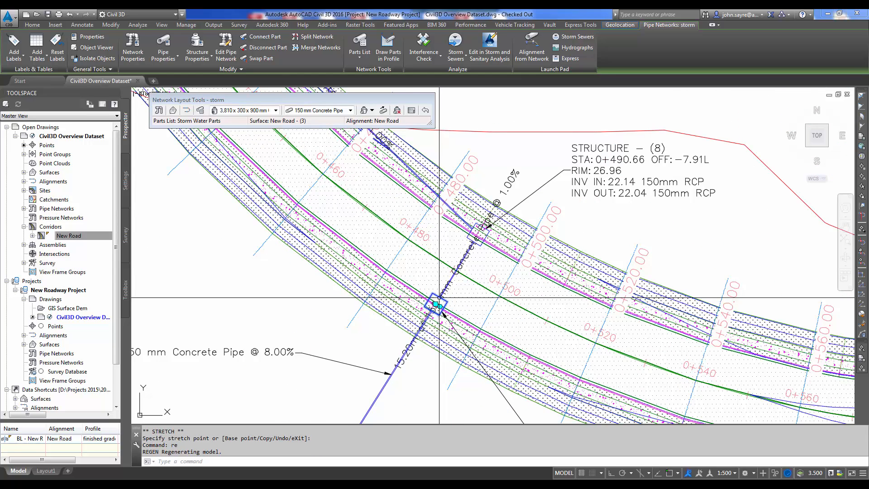
Step: Move the label of the pipe crossing between the two road-edge structures into the clear area west of the road
scroll(440, 304, "up", 3)
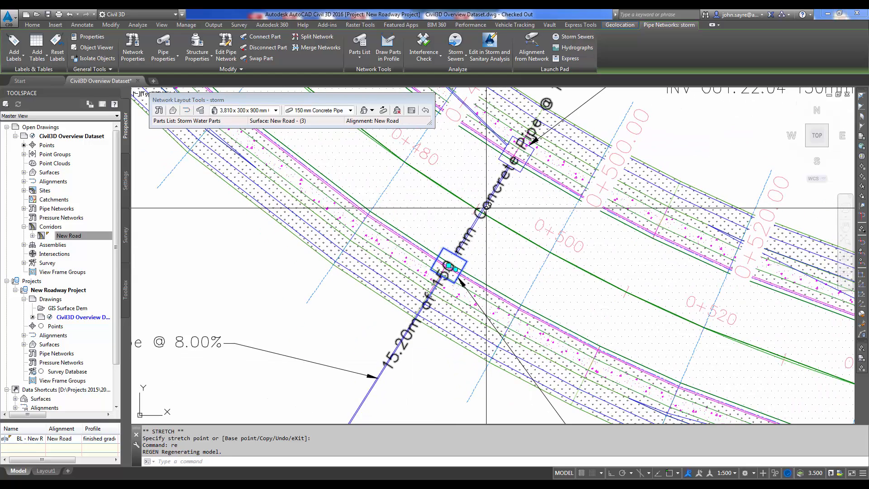
left_click(448, 254)
left_click(480, 209)
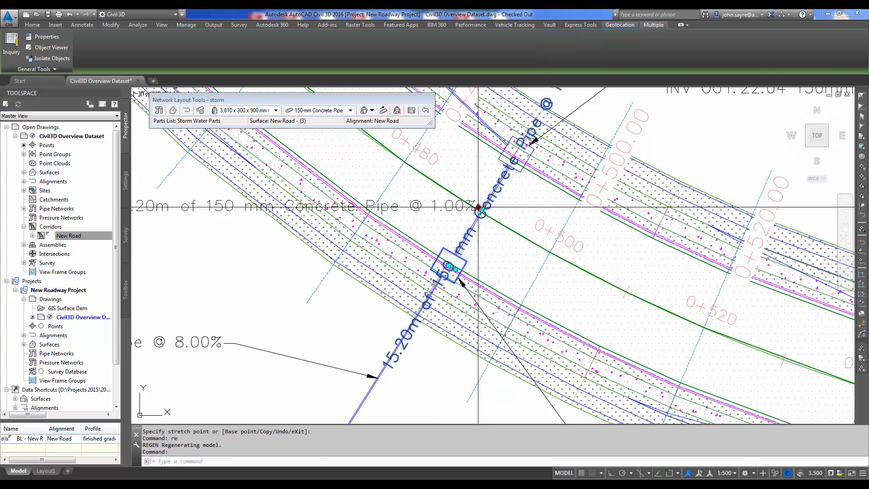
scroll(294, 280, "down", 2)
middle_click_drag(271, 298, 370, 296)
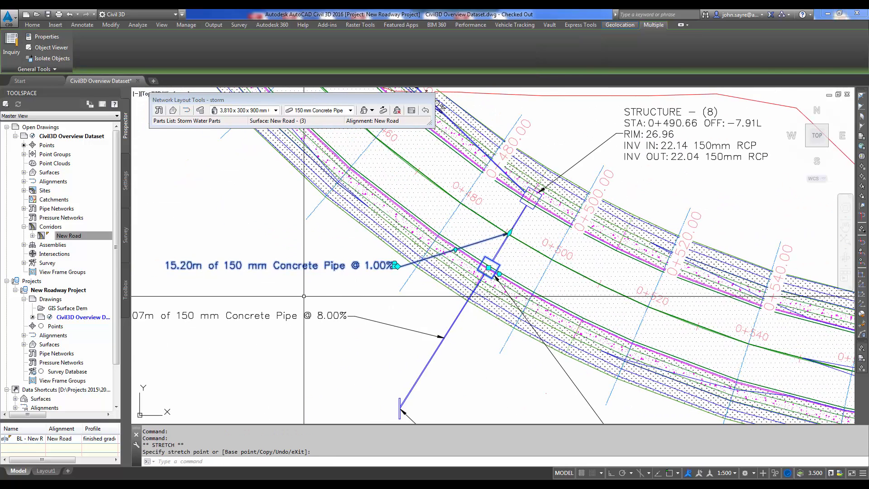
Step: Move the right-edge structure outward off the road edge, along the pipe run, making the road-crossing pipe about 17 m long
scroll(498, 273, "up", 2)
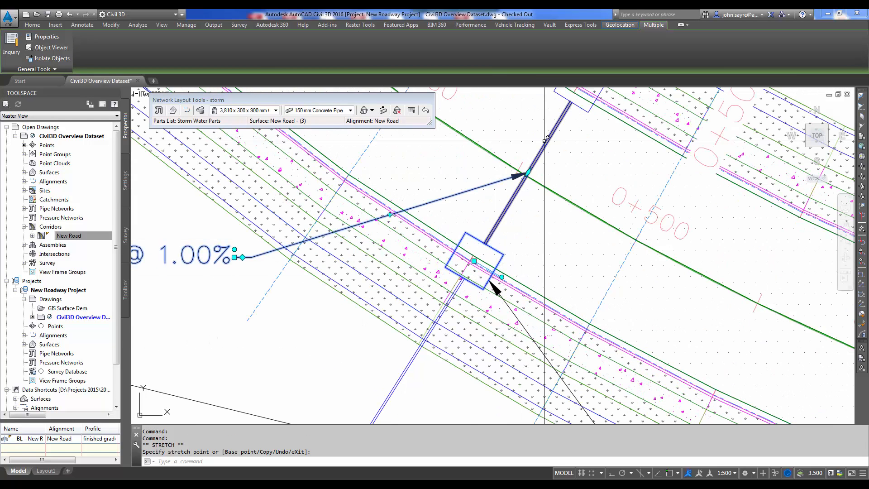
left_click(474, 261)
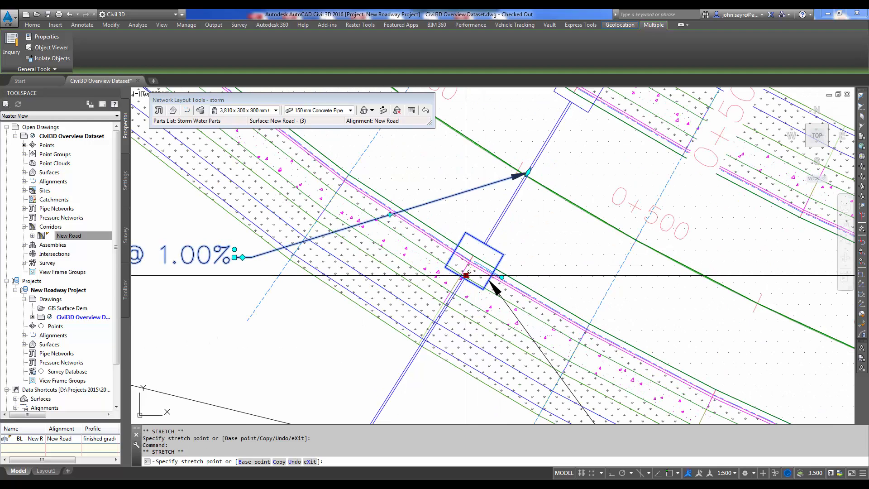
left_click(466, 275)
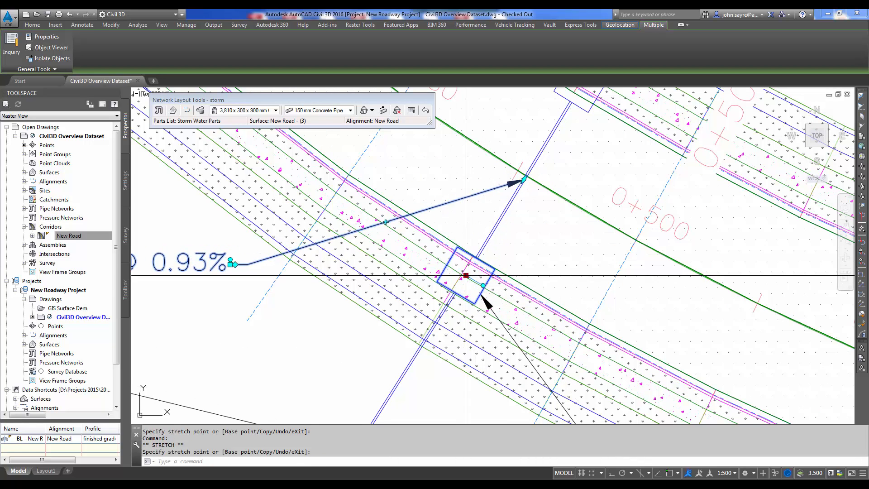
left_click(466, 274)
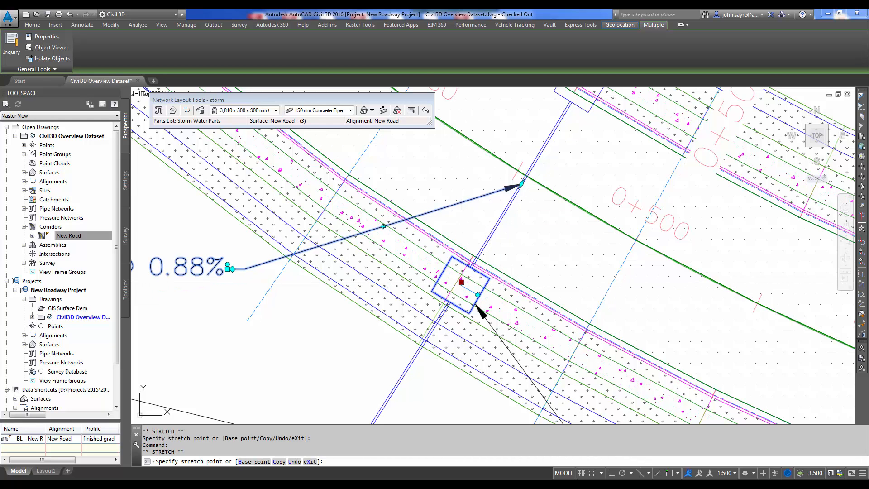
left_click(478, 295)
key("Escape")
scroll(454, 308, "down", 2)
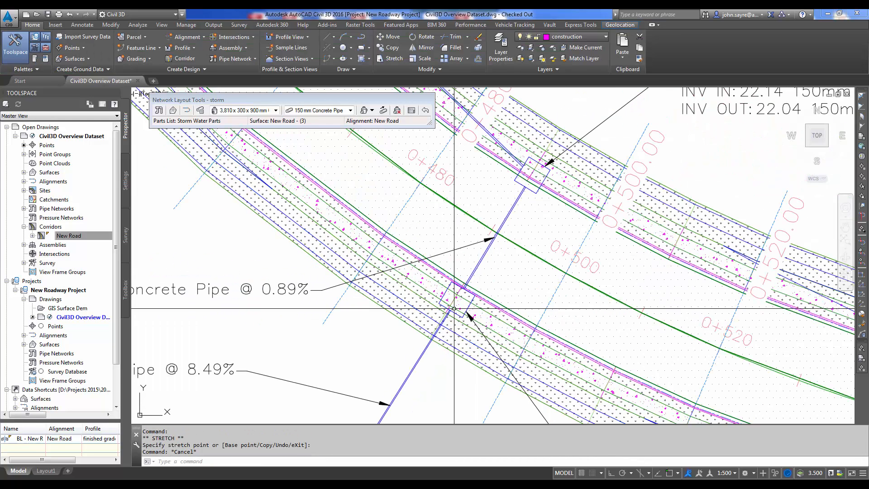
middle_click_drag(384, 320, 564, 285)
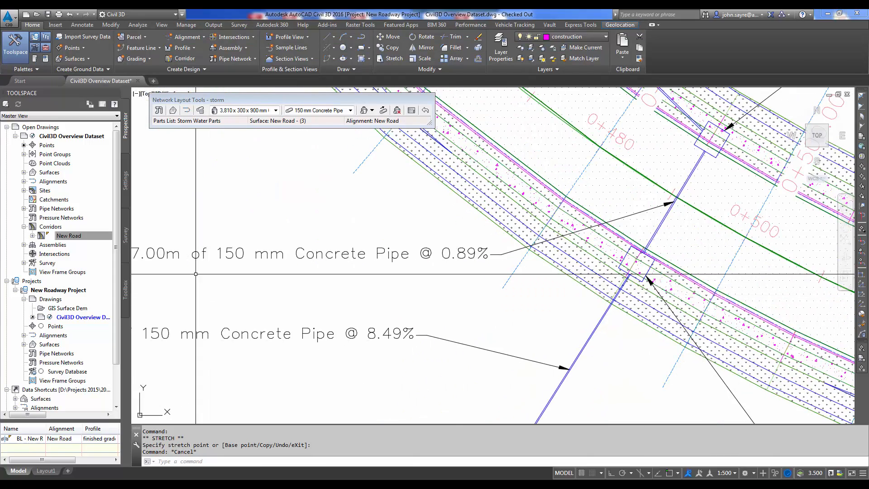
scroll(195, 274, "down", 2)
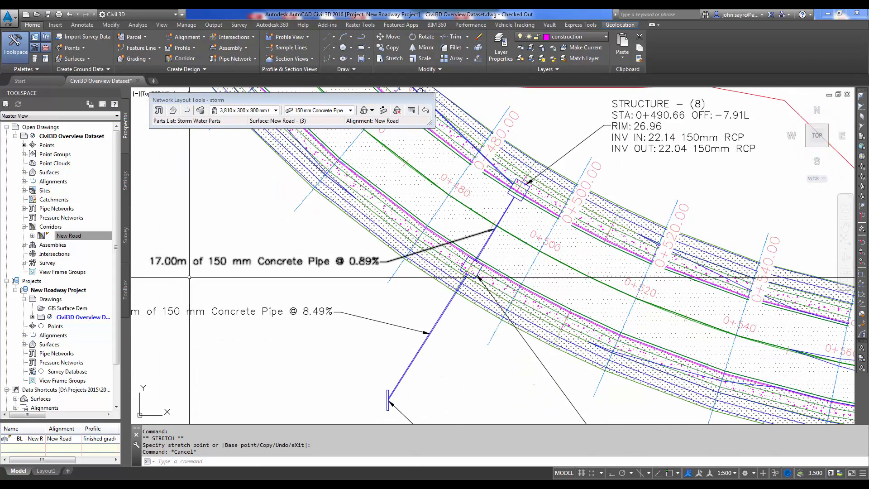
Step: Move Structure - (8) farther outward from the road edge in two small shifts, making the road-crossing pipe about 18.17 m long
middle_click_drag(516, 227, 431, 297)
scroll(442, 253, "up", 4)
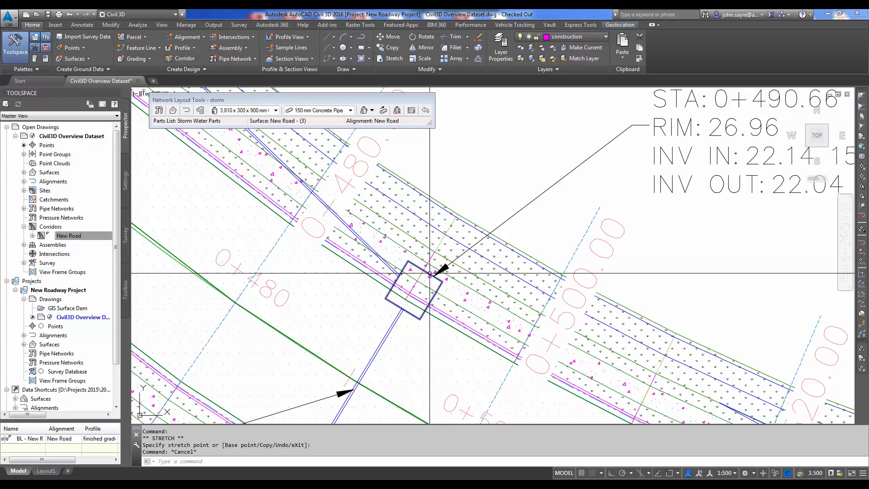
left_click(413, 290)
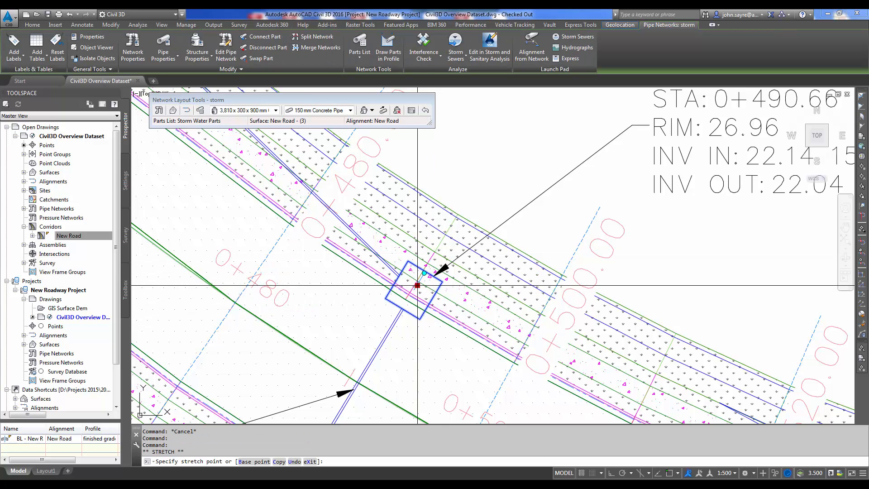
left_click(414, 290)
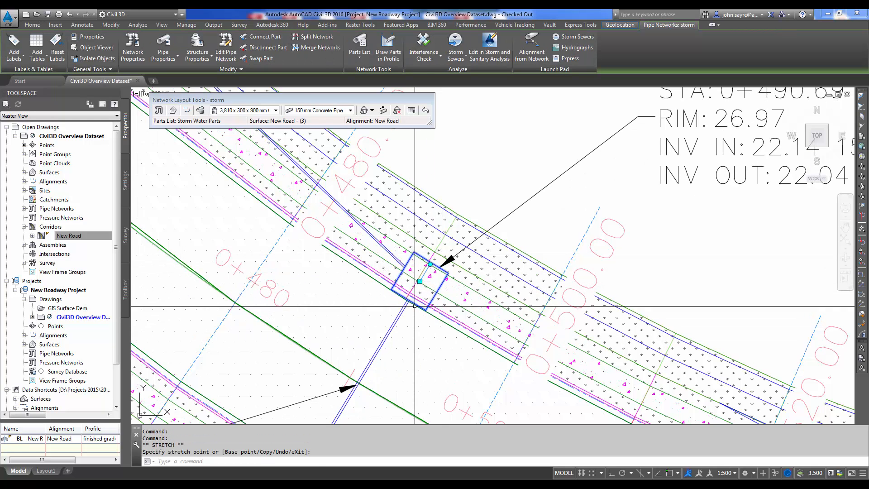
left_click(420, 281)
left_click(422, 275)
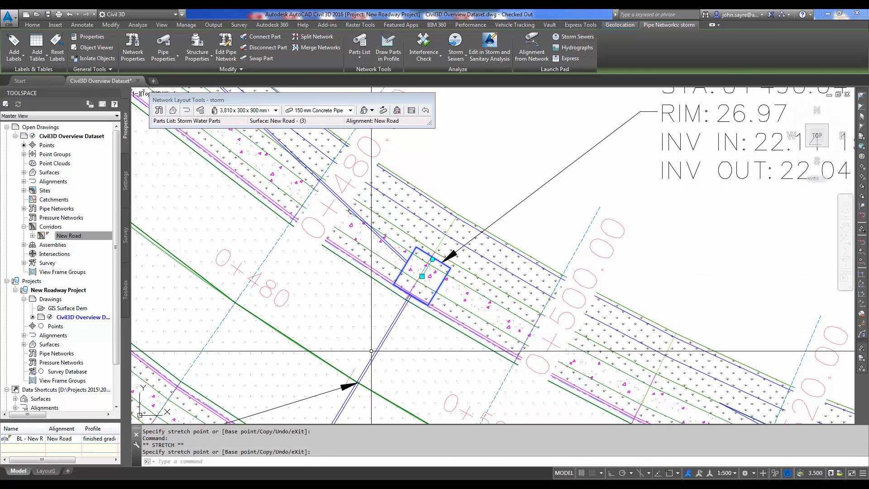
scroll(336, 343, "down", 5)
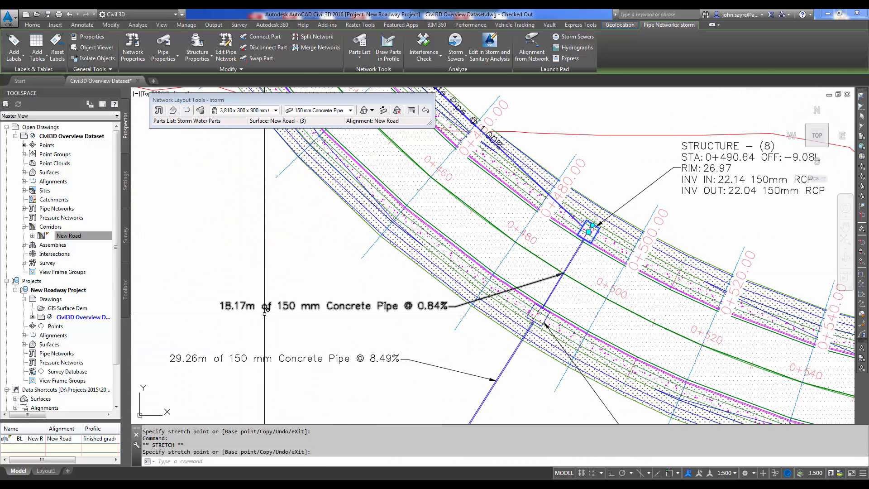
key("Escape")
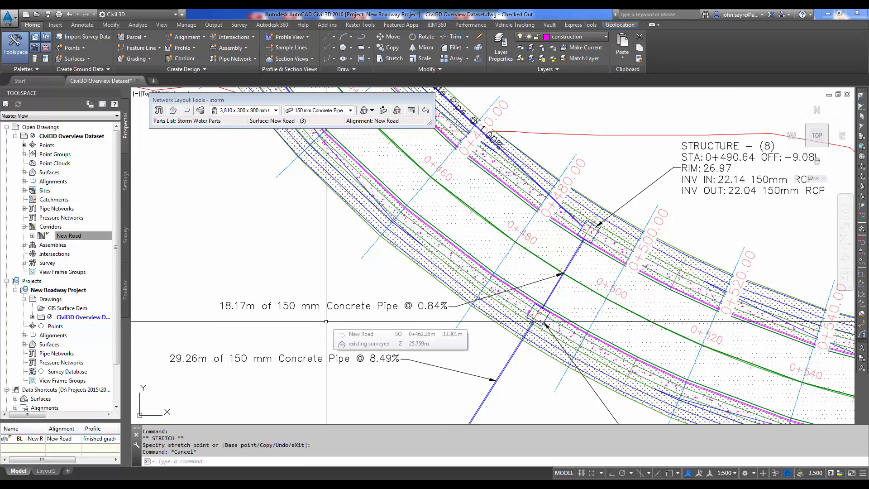
Step: Rotate the headwall at the outlet end so it sits perpendicular to the outlet pipe
middle_click_drag(405, 374, 391, 250)
scroll(433, 339, "up", 4)
left_click(451, 323)
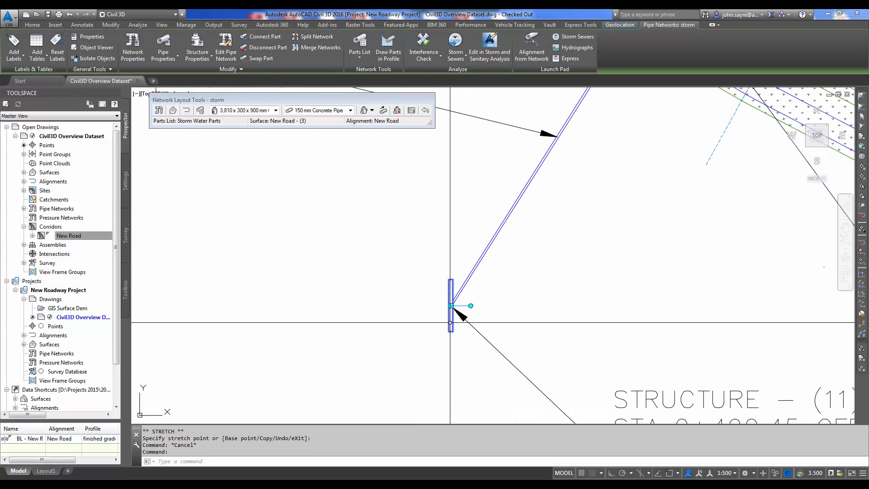
left_click(462, 289)
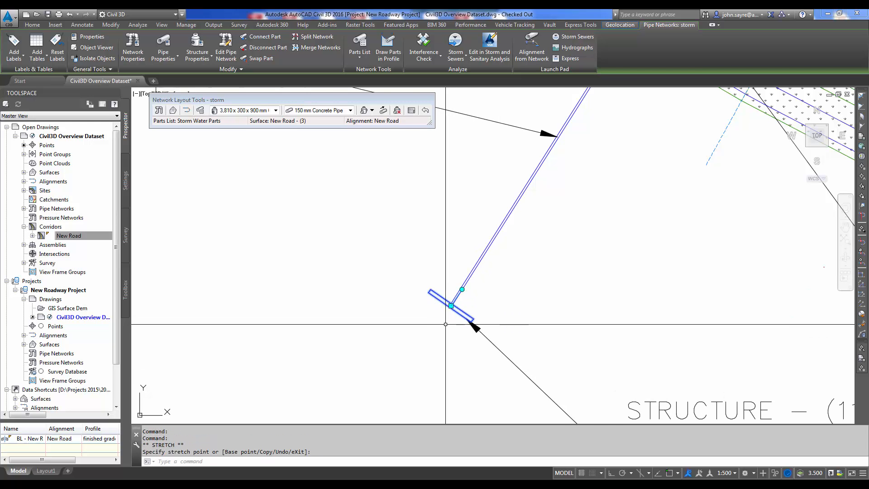
scroll(414, 353, "down", 4)
key("Escape")
scroll(421, 356, "up", 2)
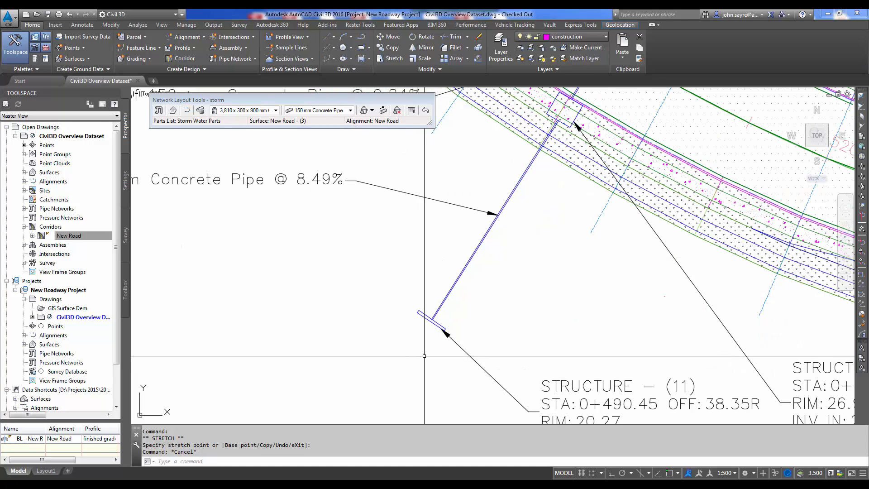
Step: Move the label of the pipe between Structures (9) and (8) off the corridor into the clear area east of the road
scroll(424, 356, "down", 5)
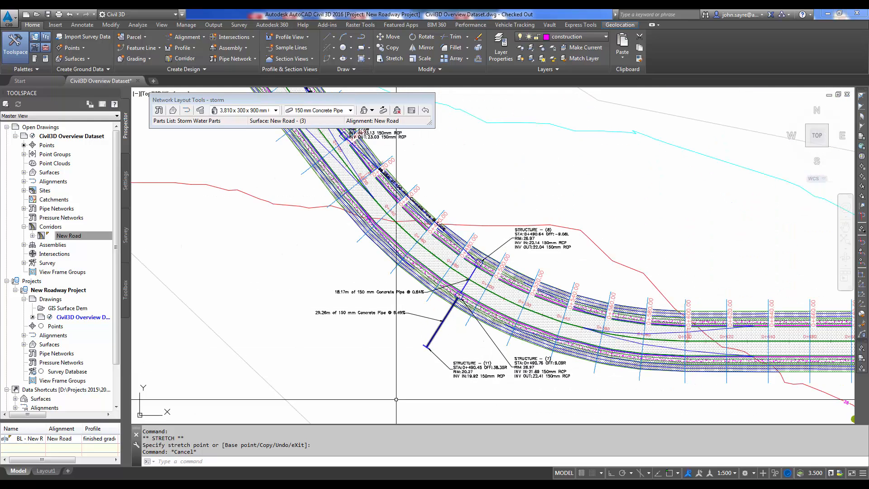
middle_click_drag(380, 285, 394, 377)
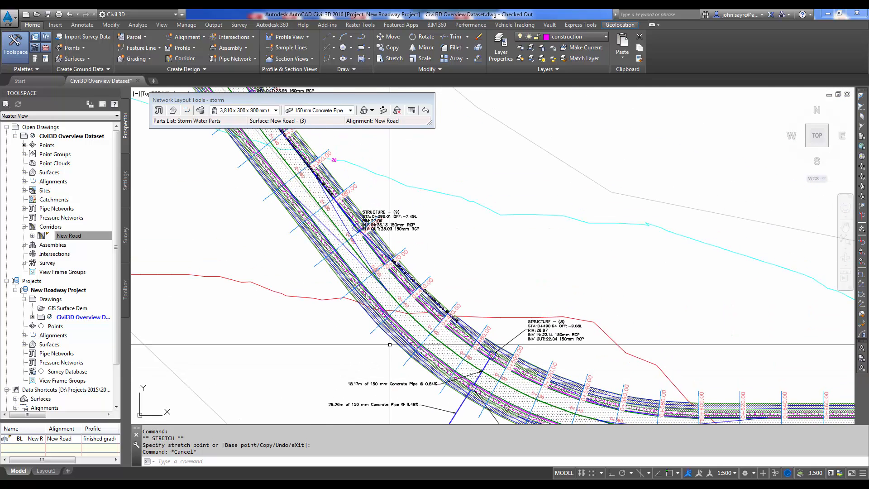
left_click(423, 291)
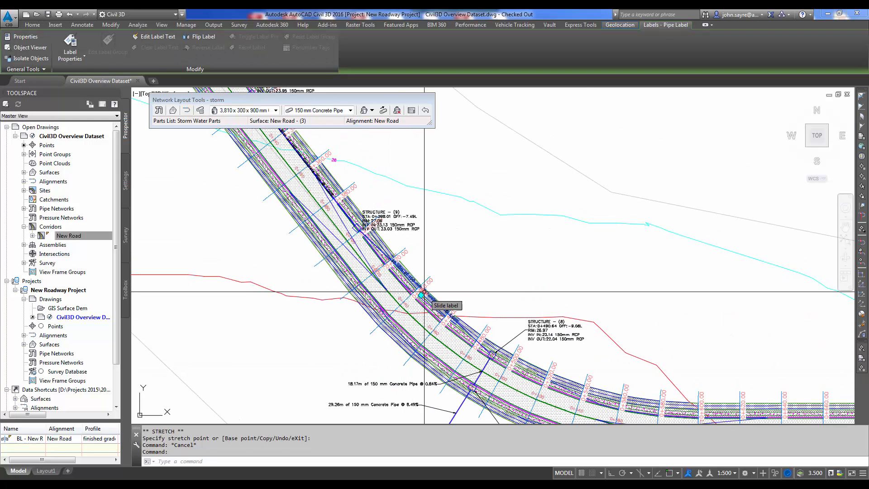
left_click(422, 293)
left_click(449, 266)
key("Escape")
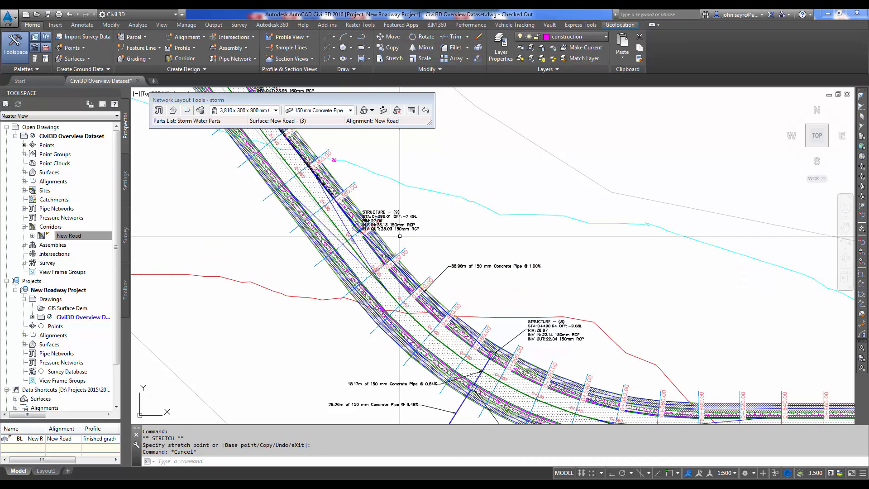
Step: Move the Structure - (9) label off the corridor into the clear area east of the road
left_click(357, 228)
left_click(356, 228)
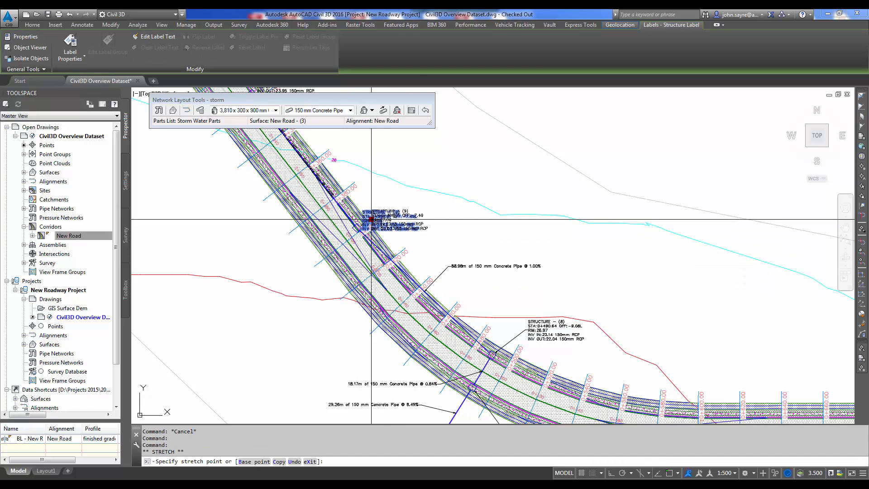
left_click(400, 209)
key("Escape")
Step: Move the Structure - (10) label off the corridor into the clear area northeast of its structure
middle_click_drag(353, 236, 422, 331)
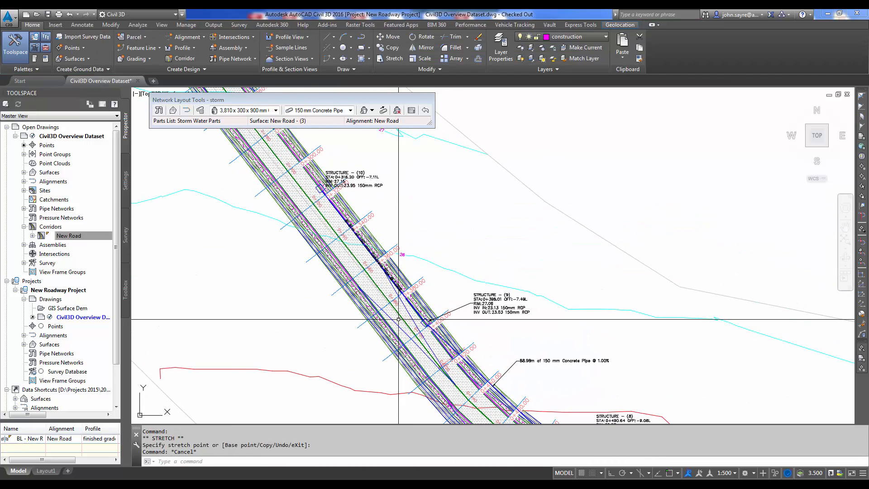
left_click(365, 183)
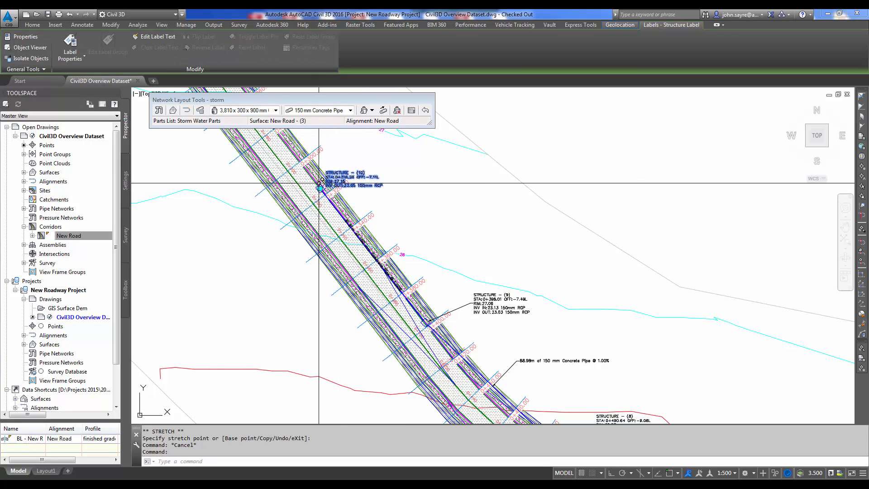
left_click(324, 179)
left_click(372, 166)
key("Escape")
scroll(373, 248, "down", 2)
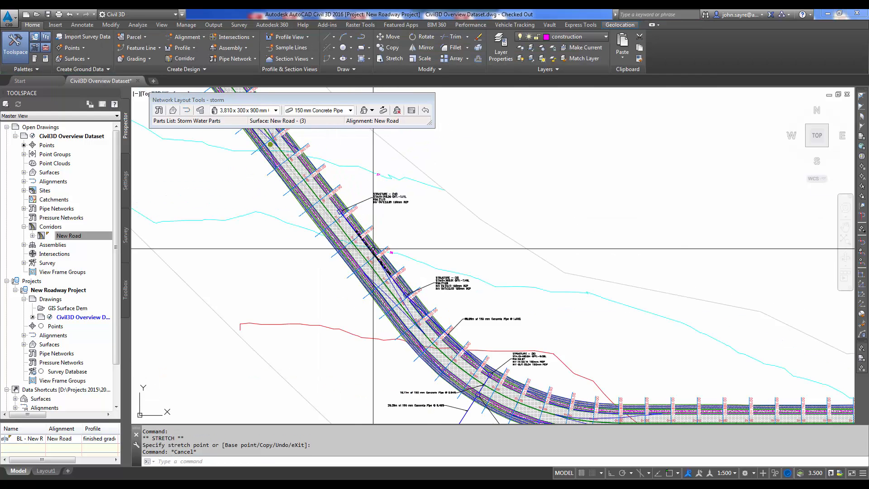
Step: Select the outlet pipe and the road-edge structure it joins, and extend the selection to all similar storm network parts
middle_click_drag(482, 361, 413, 286)
middle_click_drag(387, 348, 416, 359)
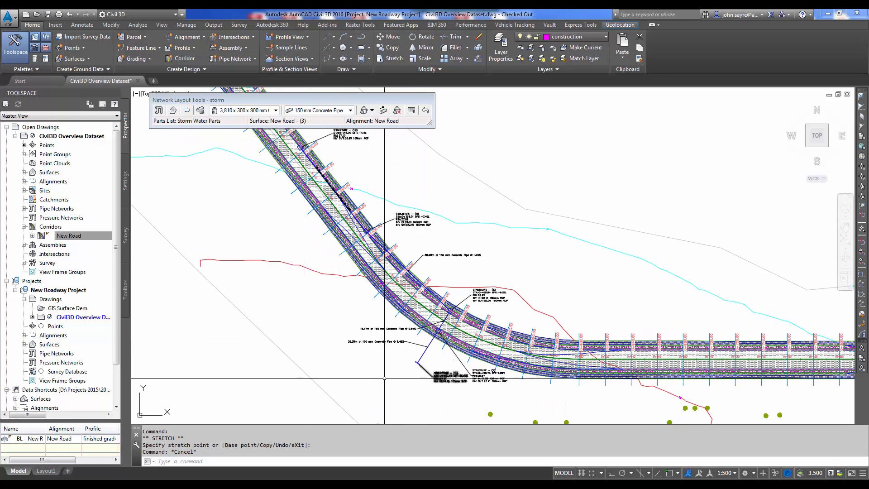
scroll(413, 368, "up", 2)
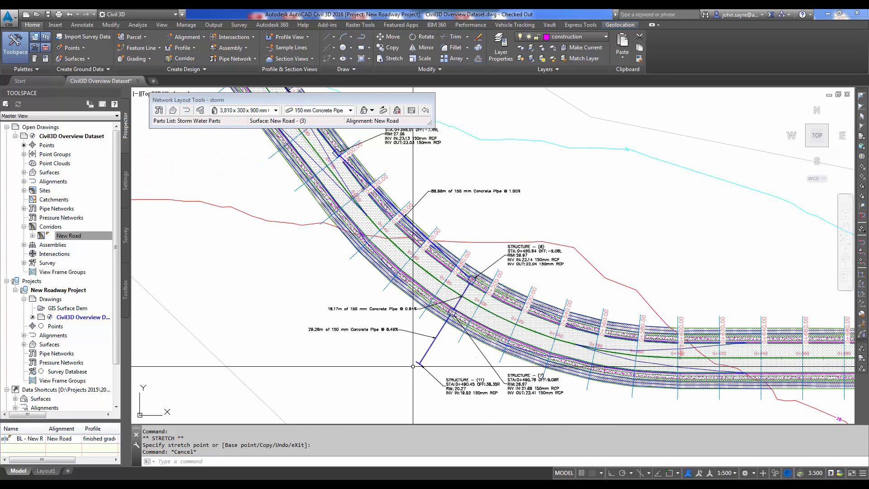
left_click(420, 361)
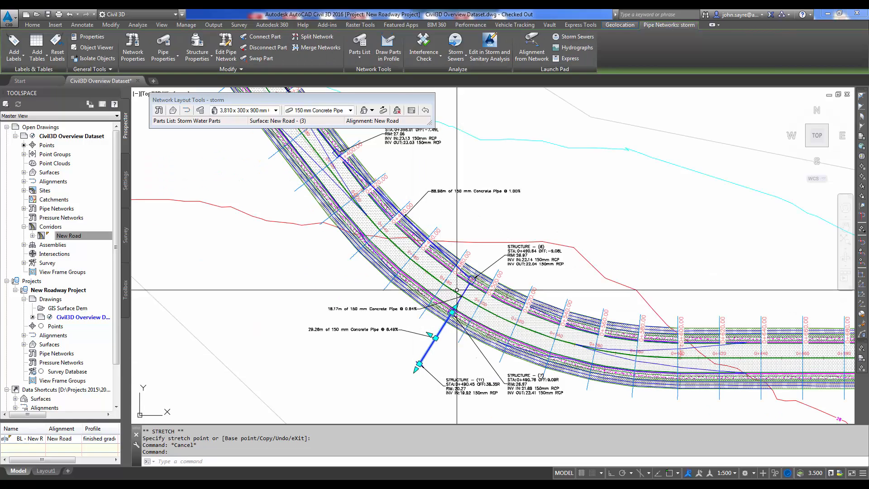
scroll(457, 292, "up", 2)
scroll(454, 317, "up", 3)
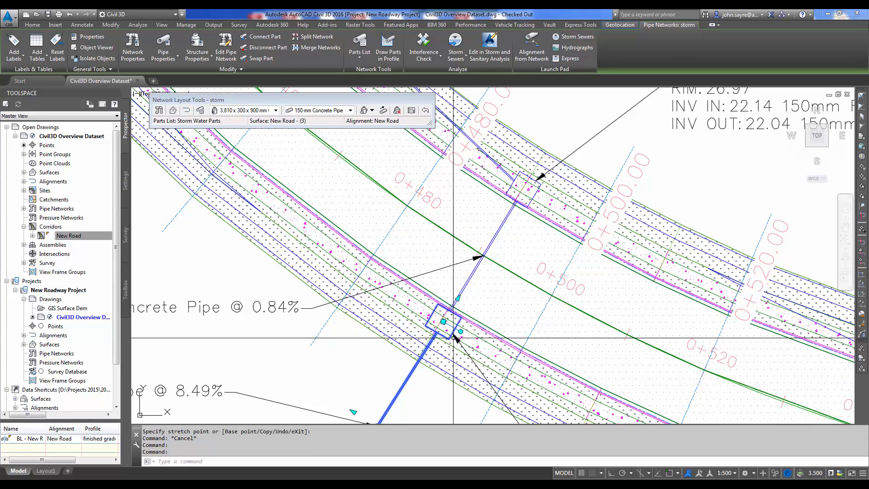
scroll(449, 340, "down", 3)
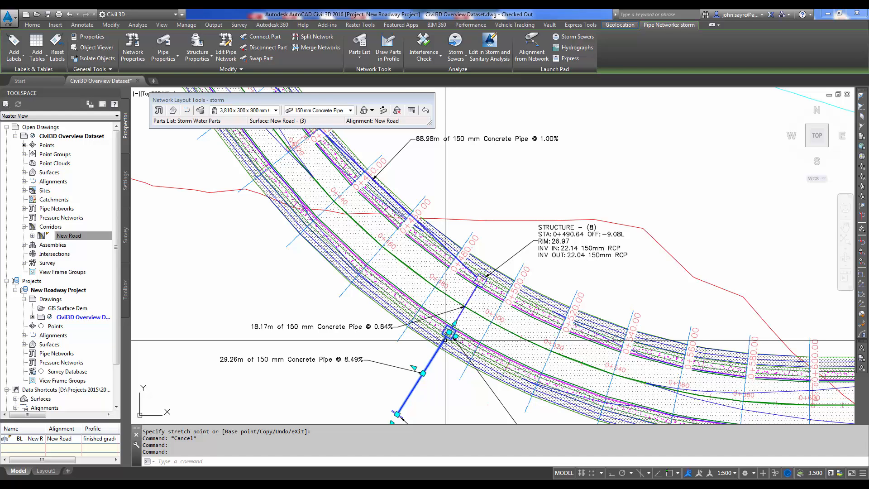
right_click(436, 298)
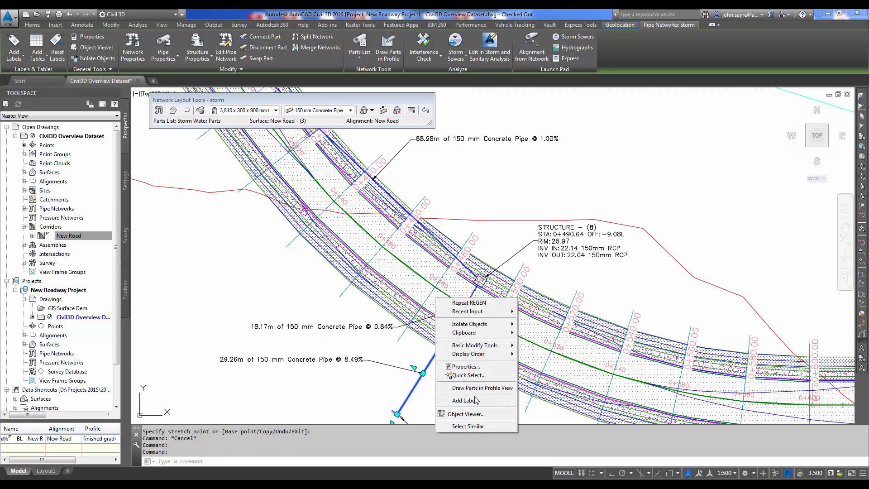
left_click(469, 426)
scroll(429, 389, "down", 2)
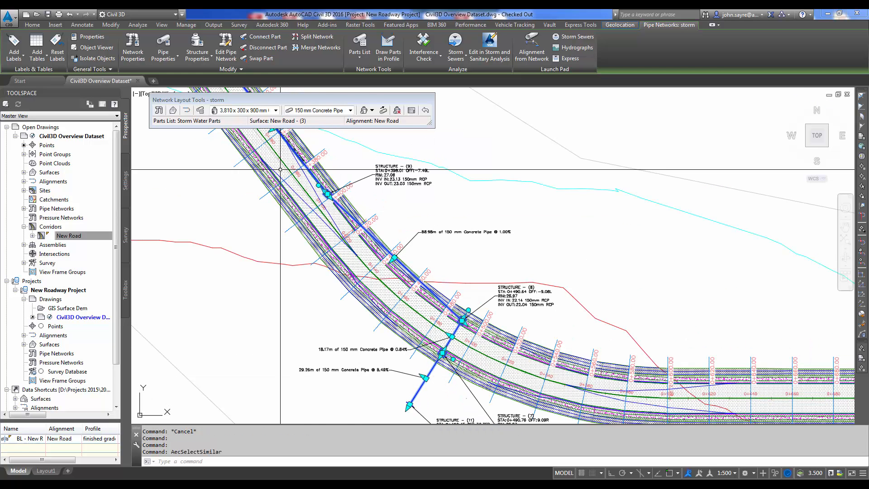
scroll(293, 280, "down", 2)
Step: Draw the selected pipes and structures in the New Road profile view
right_click(367, 306)
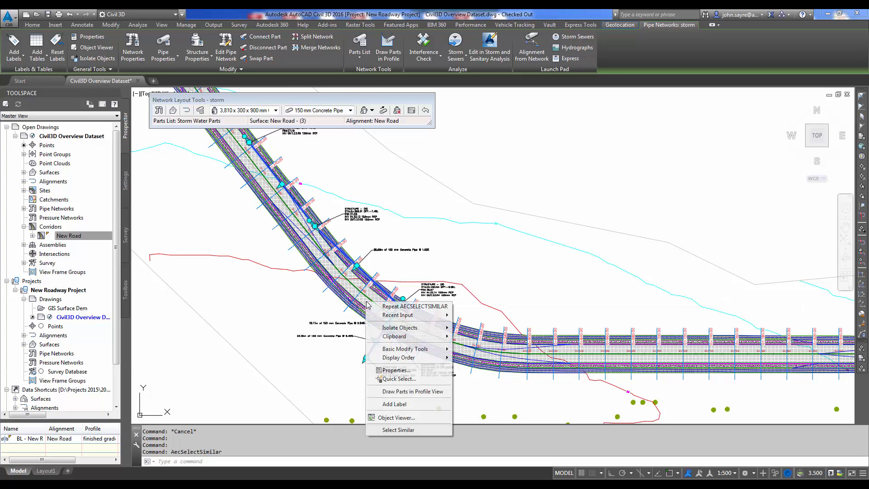
left_click(420, 392)
scroll(421, 392, "down", 5)
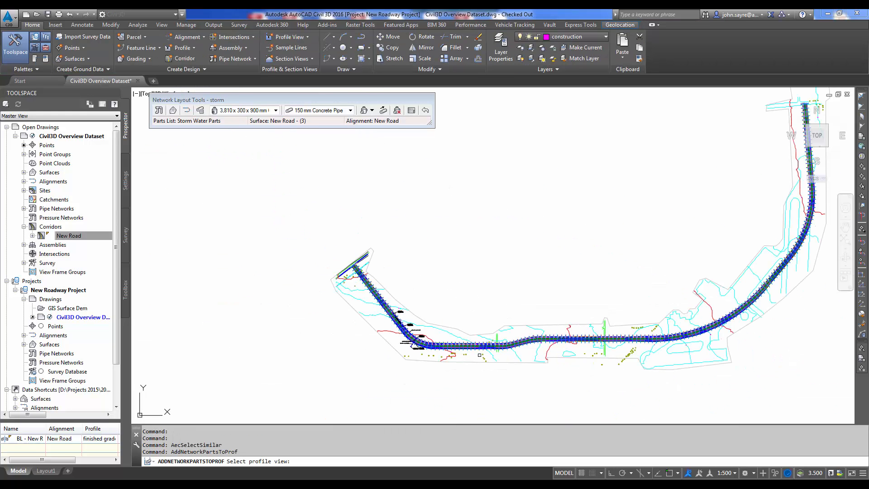
scroll(430, 325, "up", 4)
scroll(537, 287, "up", 4)
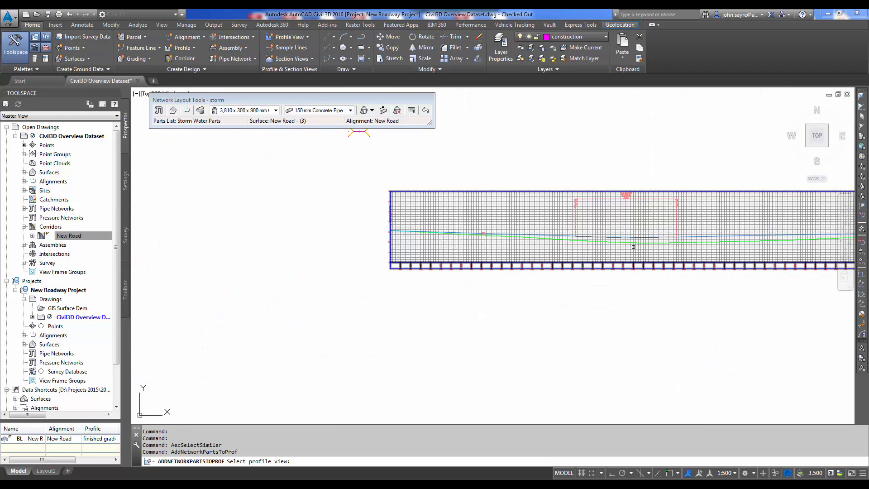
scroll(635, 251, "up", 3)
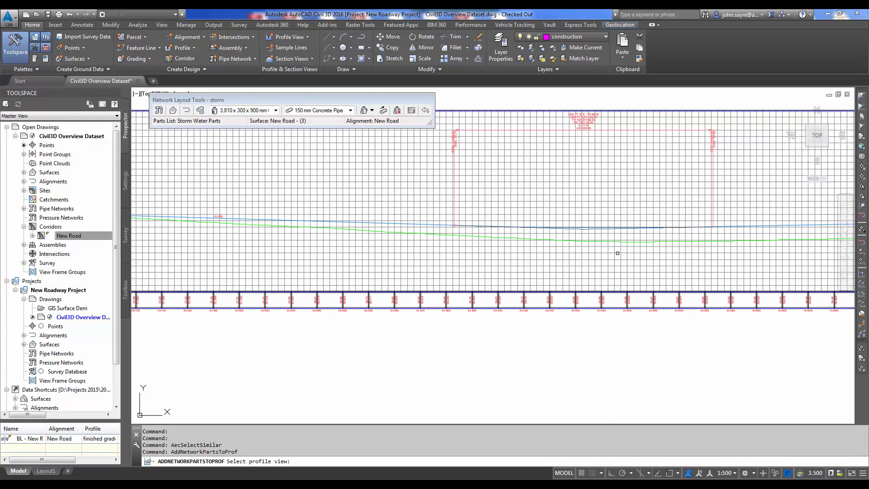
left_click(618, 253)
scroll(429, 323, "down", 4)
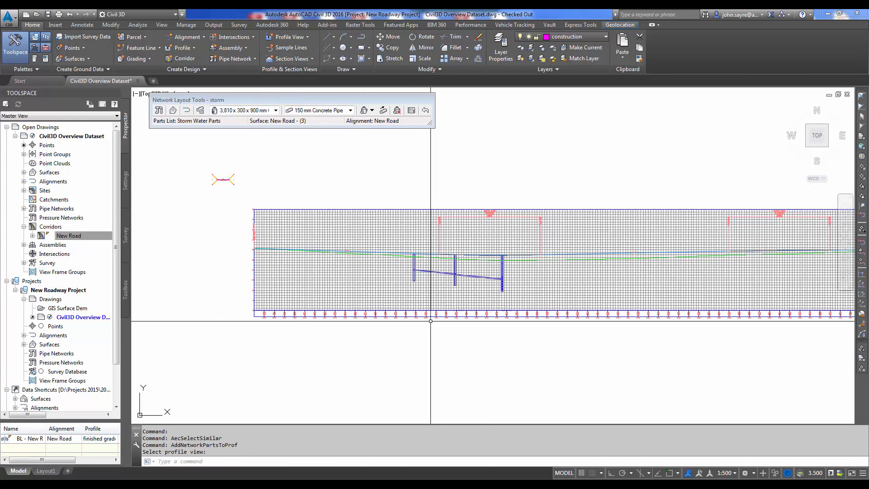
Step: Inspect the storm parts drawn in the profile view and close the storm network's layout tools
scroll(421, 301, "up", 3)
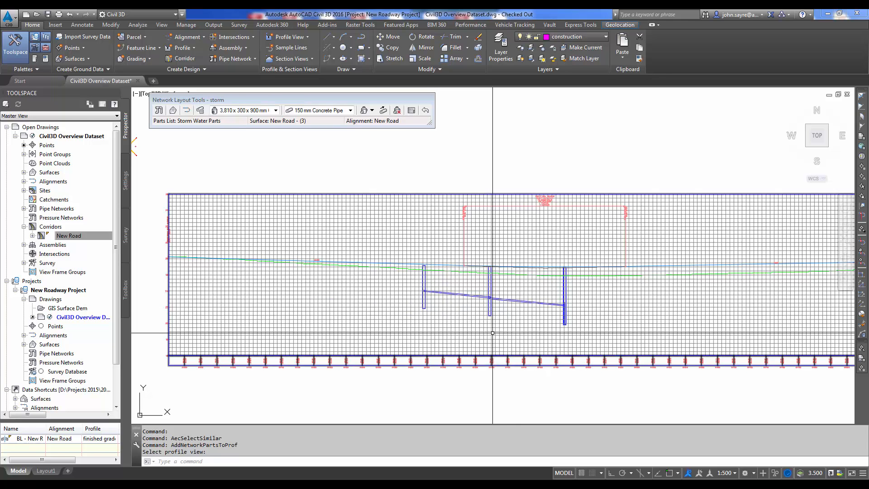
scroll(485, 371, "up", 2)
scroll(485, 371, "down", 2)
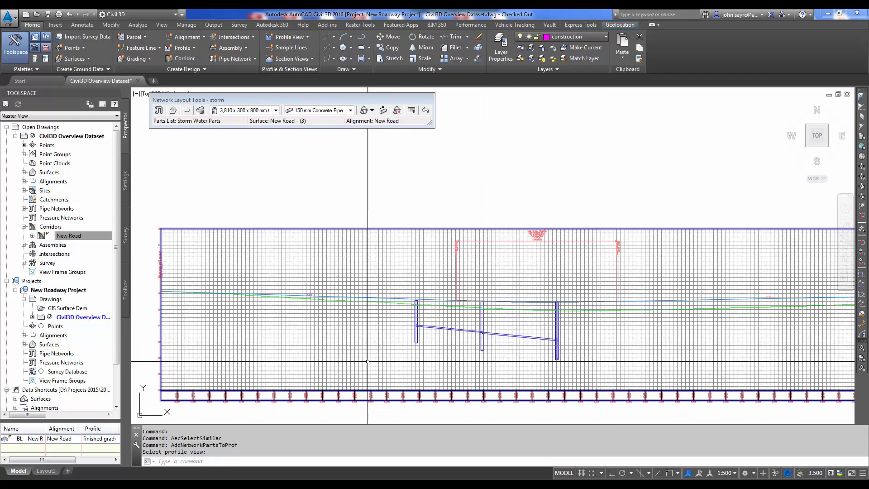
scroll(384, 360, "down", 4)
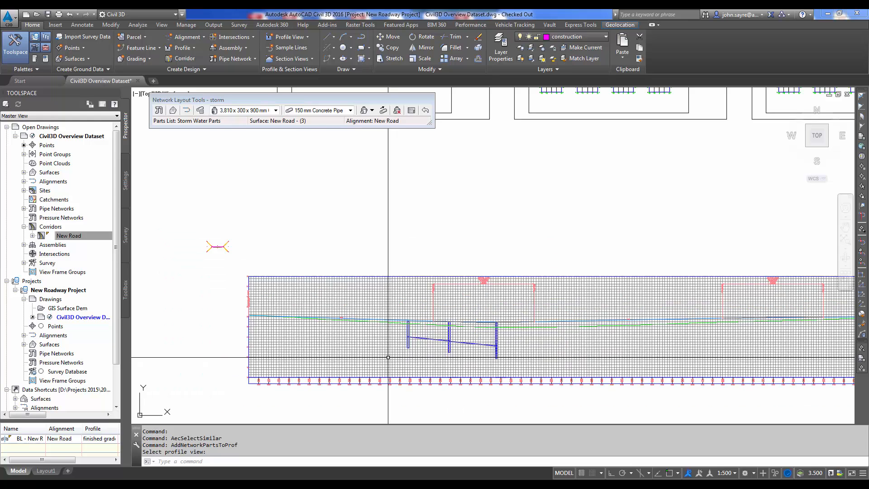
middle_click_drag(388, 357, 406, 355)
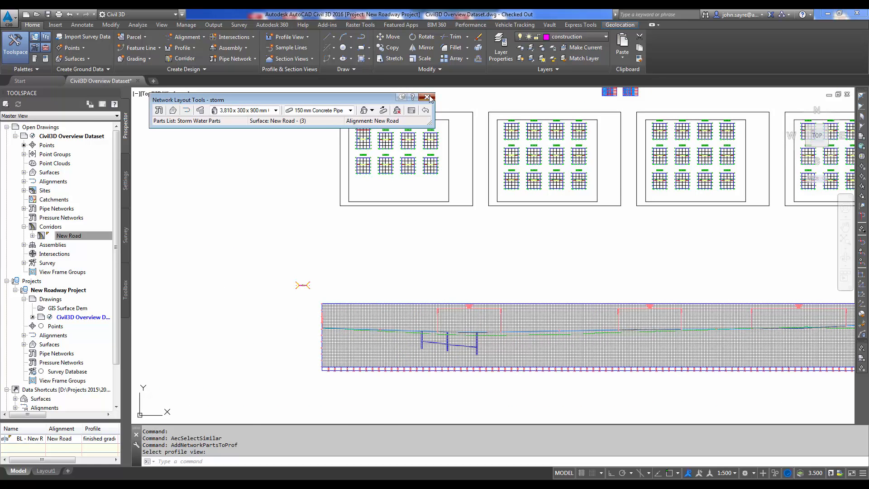
left_click(428, 97)
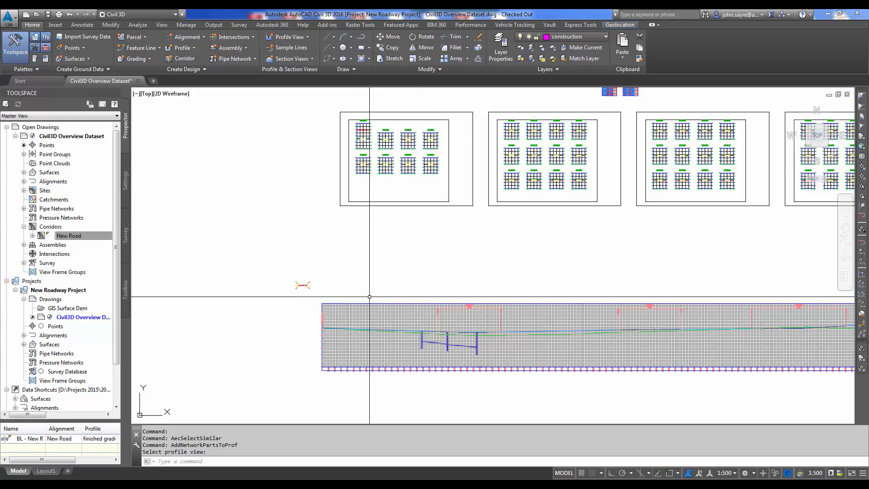
scroll(382, 313, "up", 5)
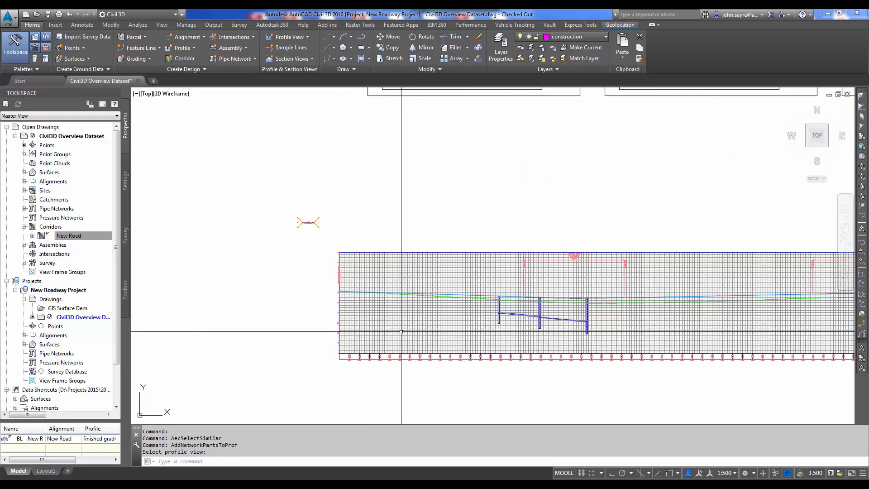
Step: Split the model space display into two vertical viewports
scroll(366, 384, "down", 2)
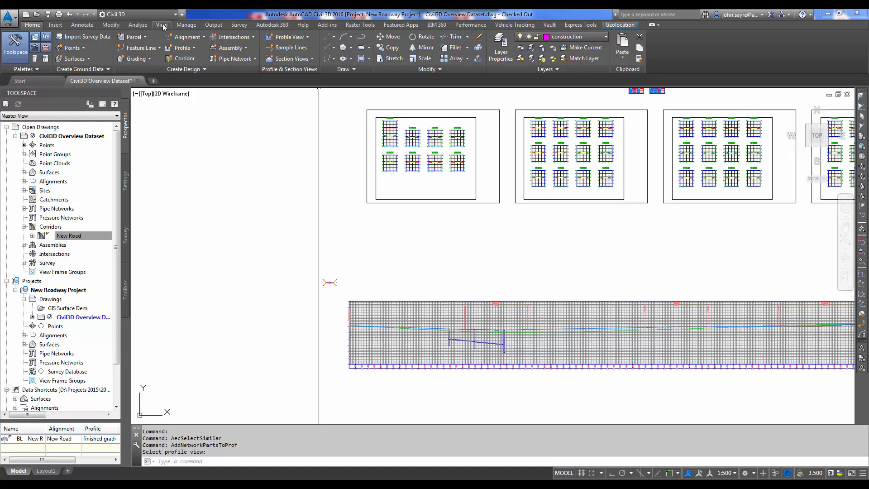
left_click(162, 25)
left_click(369, 59)
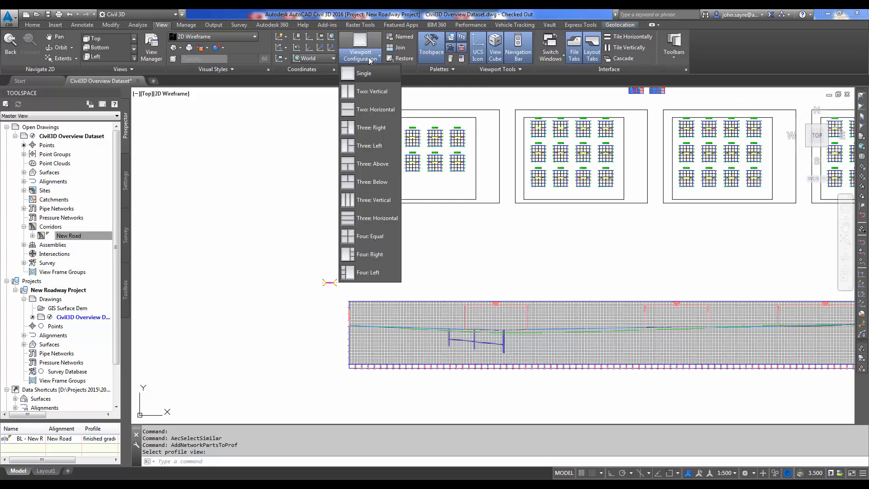
left_click(373, 91)
scroll(684, 404, "up", 6)
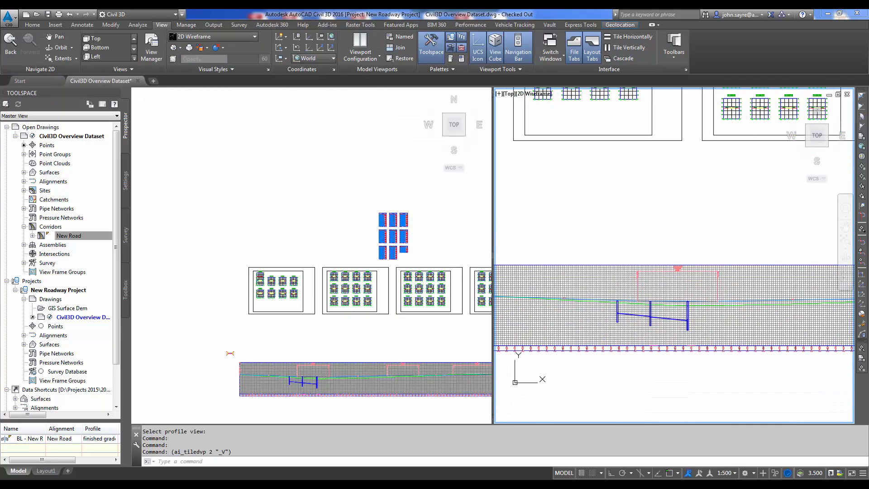
Step: Move Structure - (10) northwest along the road edge to about station 0+297 in the plan view
left_click(339, 328)
scroll(270, 343, "down", 6)
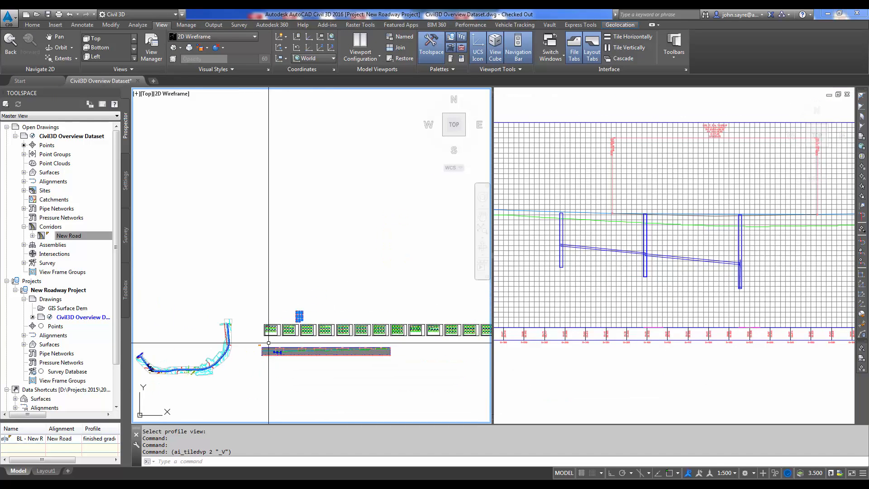
middle_click_drag(241, 349, 384, 300)
scroll(387, 300, "up", 2)
scroll(244, 280, "up", 8)
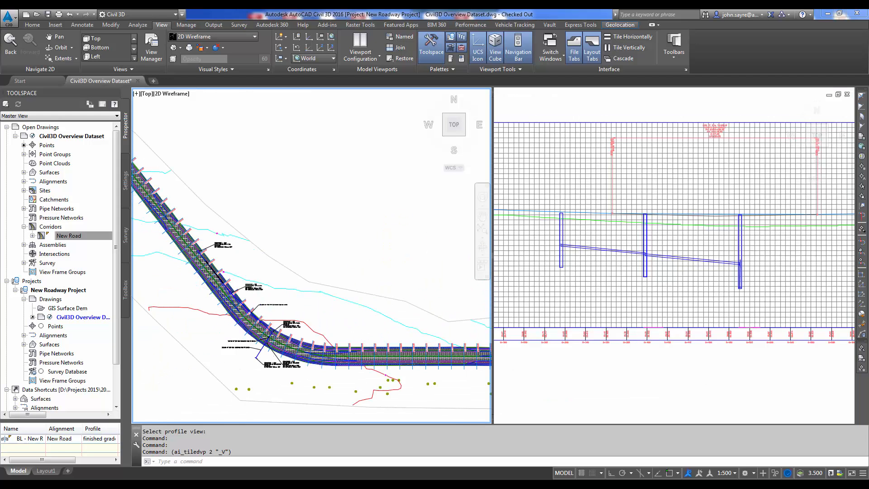
scroll(244, 280, "up", 3)
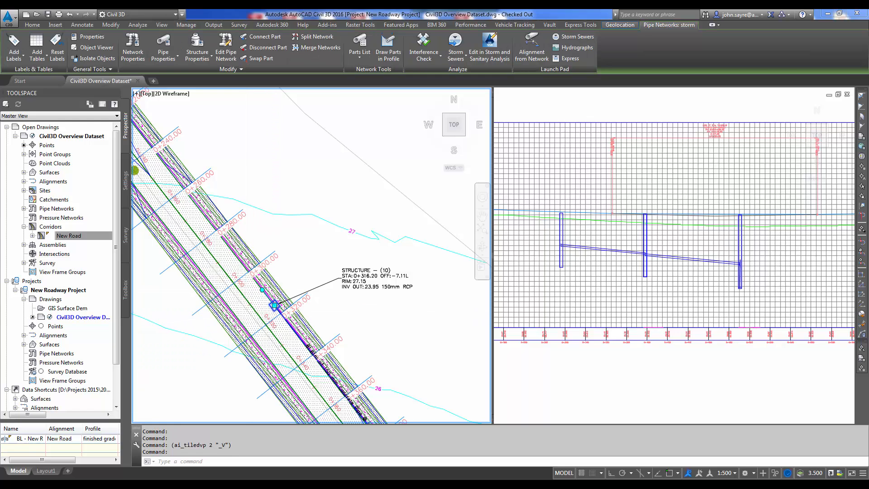
scroll(290, 301, "up", 2)
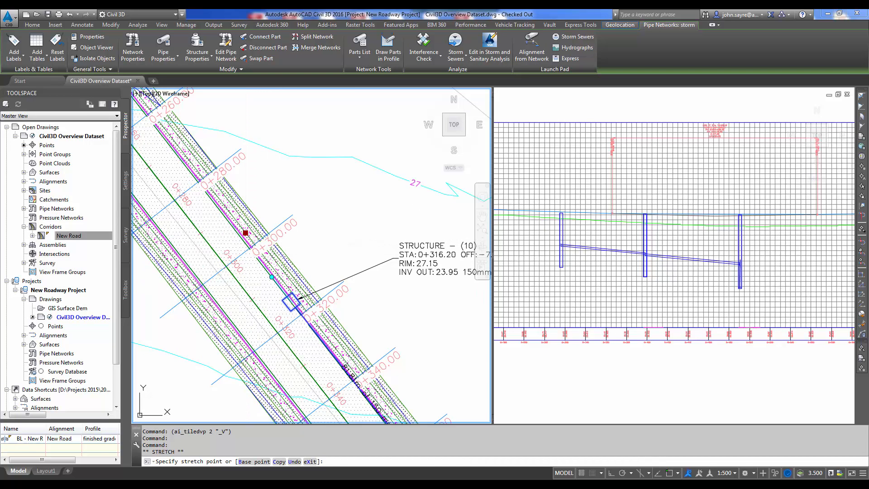
left_click(246, 233)
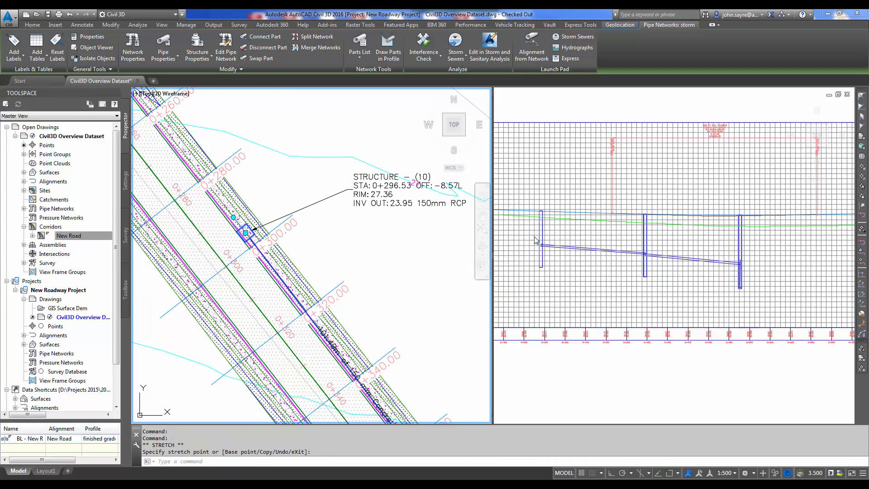
left_click(374, 279)
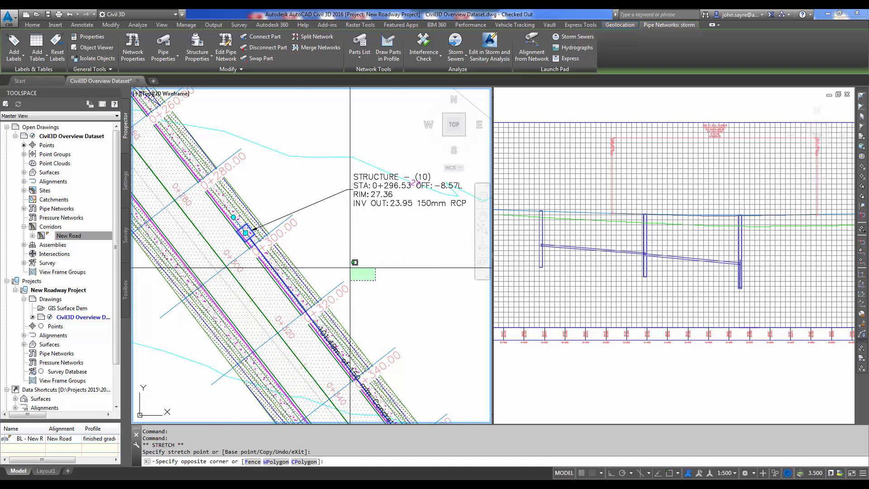
scroll(367, 270, "down", 5)
middle_click_drag(400, 277, 319, 284)
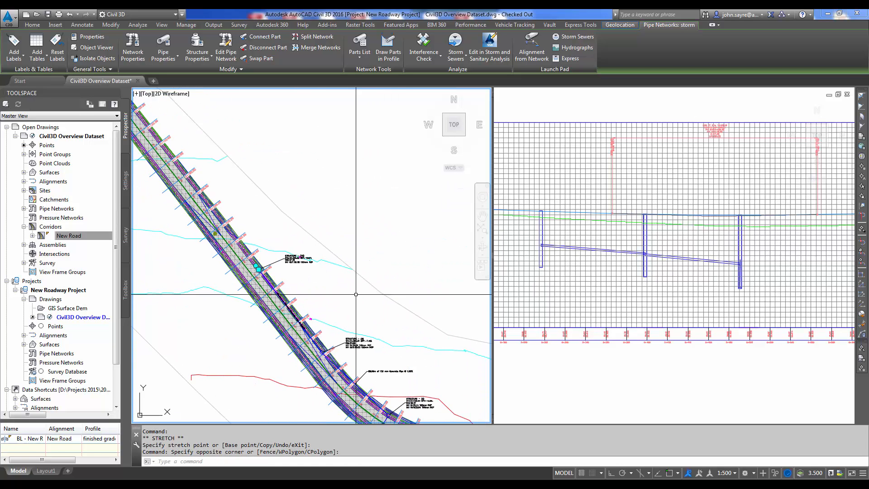
Step: Add the storm pipe network to the sampled section sources of New Road's SL Collection - 2 sample line group
left_click(551, 375)
scroll(553, 374, "down", 8)
scroll(530, 370, "up", 4)
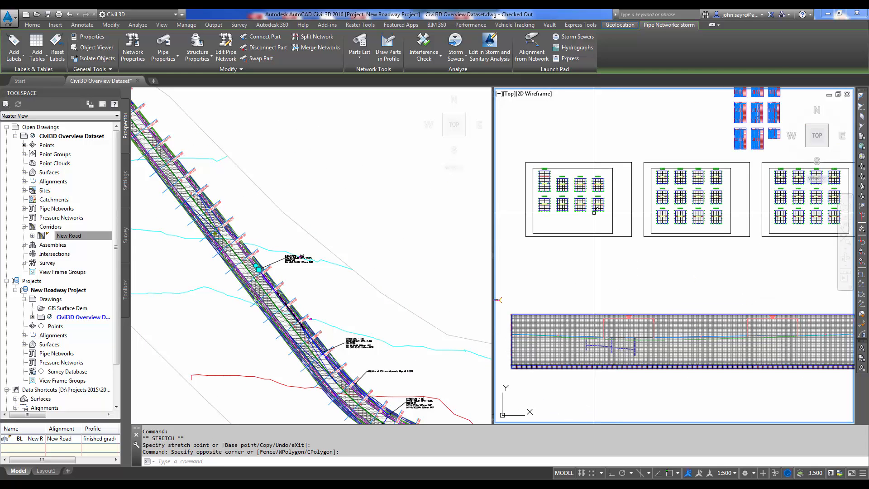
left_click(350, 308)
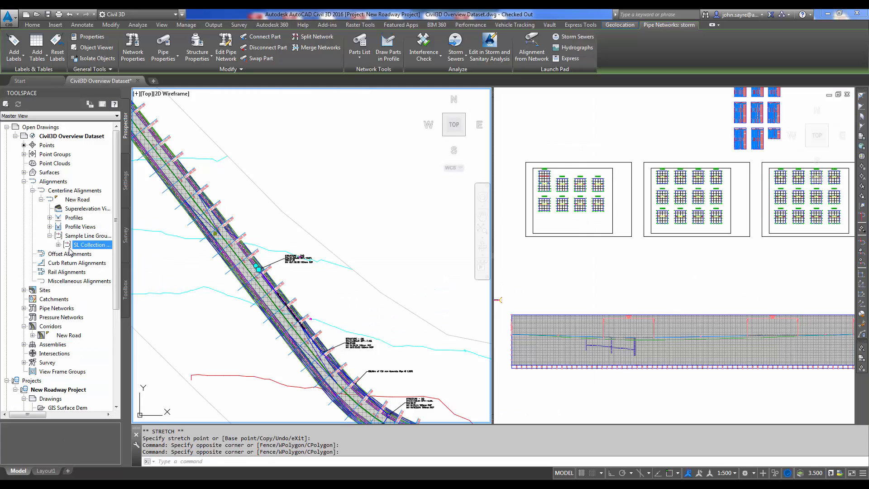
right_click(84, 247)
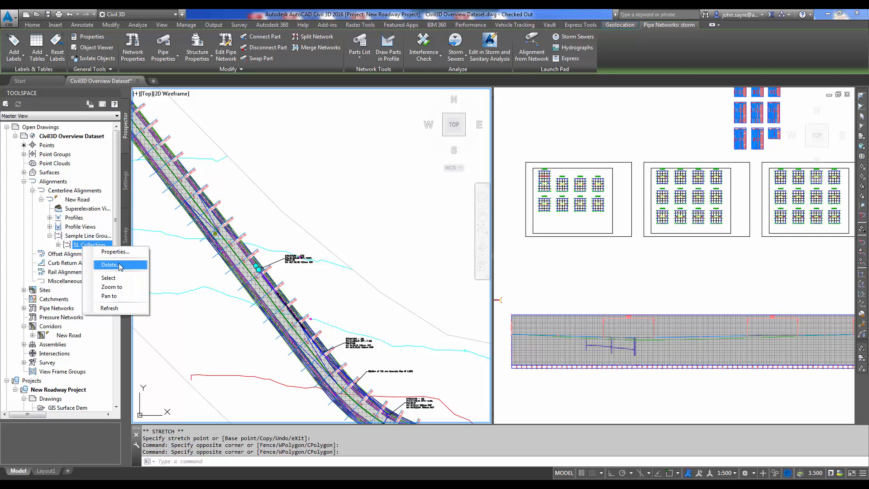
left_click(121, 266)
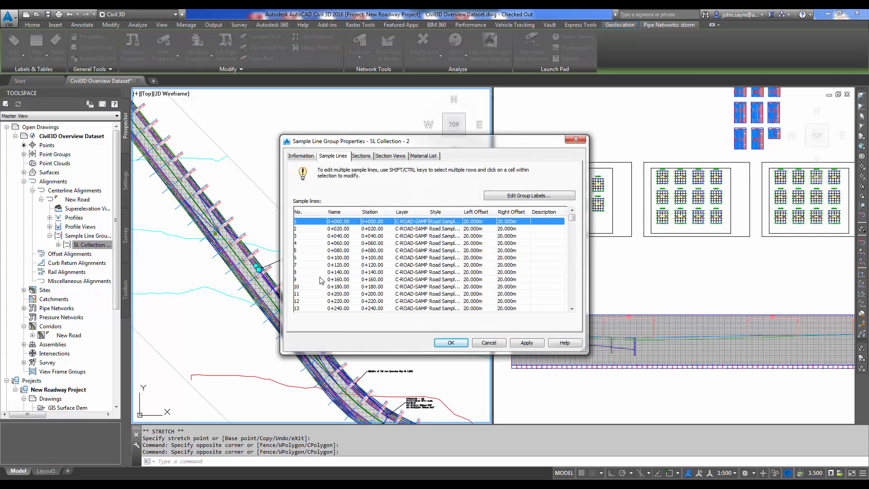
left_click(362, 156)
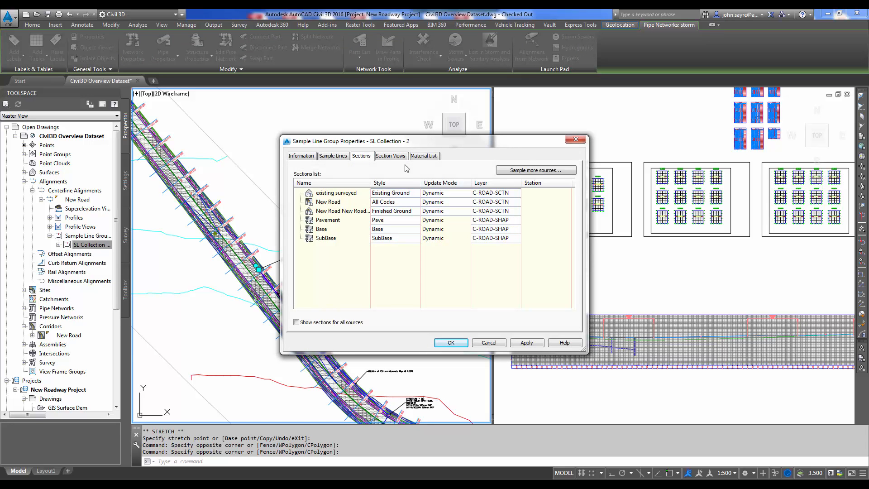
left_click(521, 171)
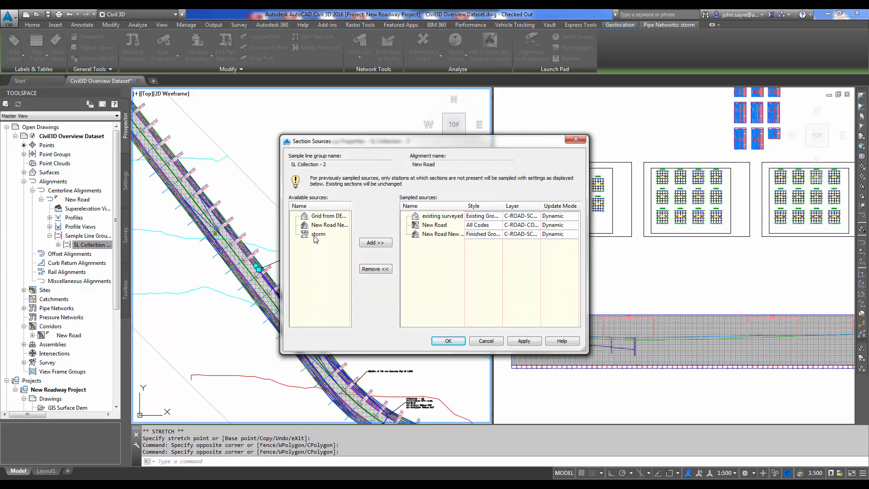
left_click(375, 242)
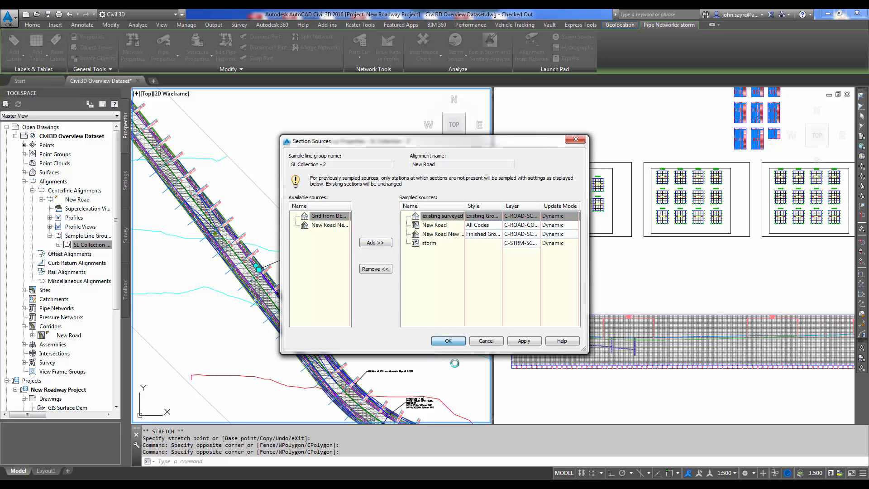
left_click(451, 343)
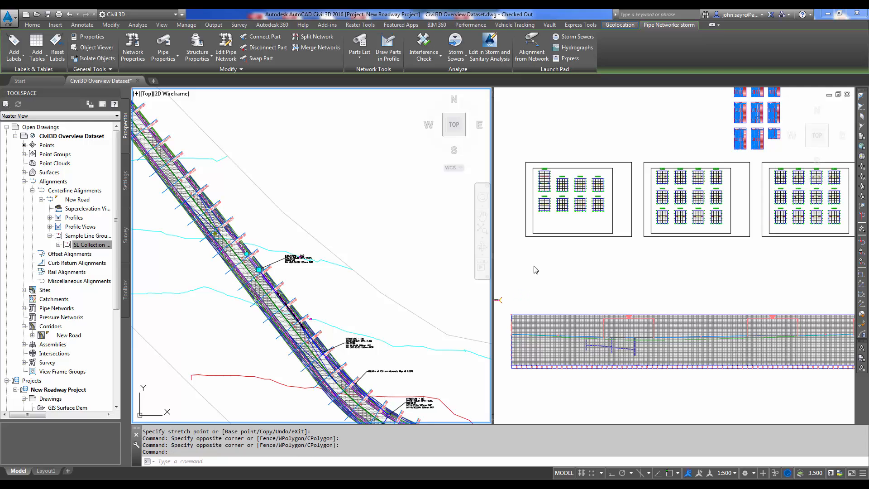
Step: Inspect the New Road section views around stations 0+300 to 0+500 for the storm pipes
left_click(586, 276)
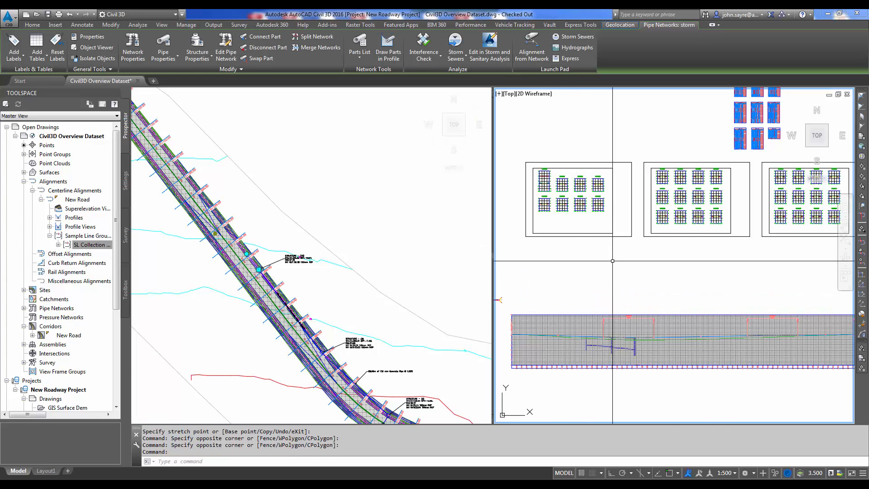
scroll(599, 344, "up", 8)
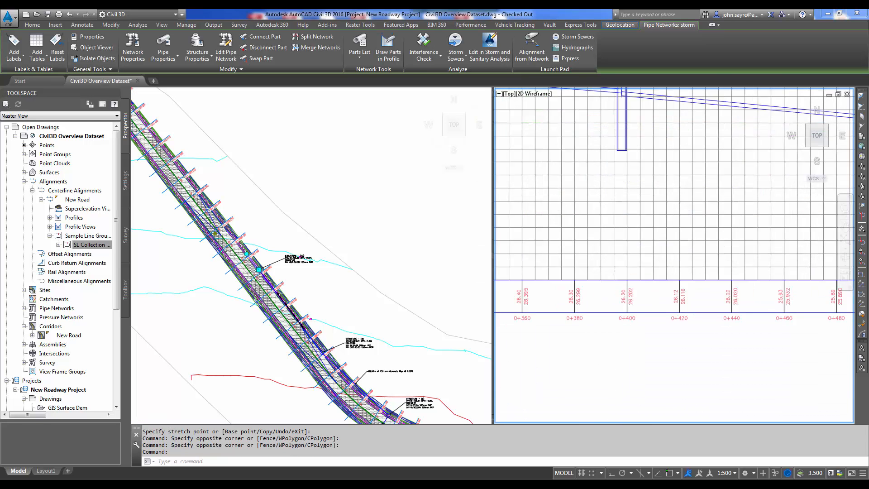
scroll(625, 238, "down", 8)
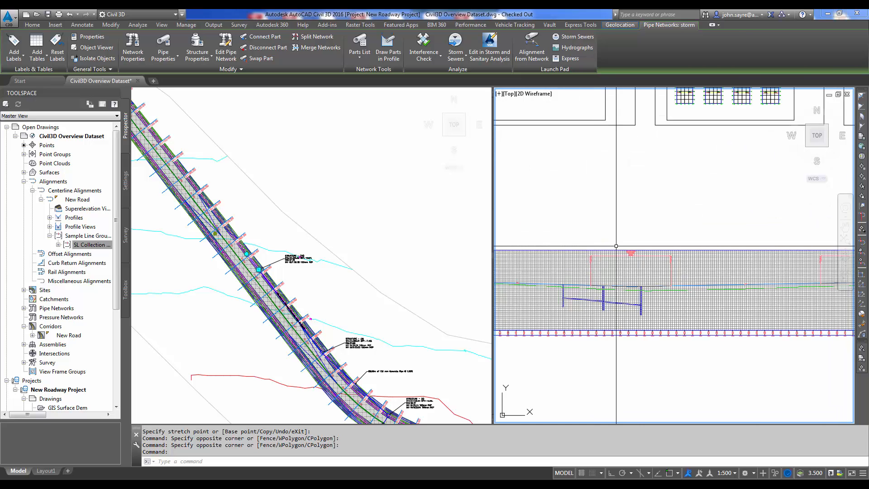
scroll(625, 237, "up", 4)
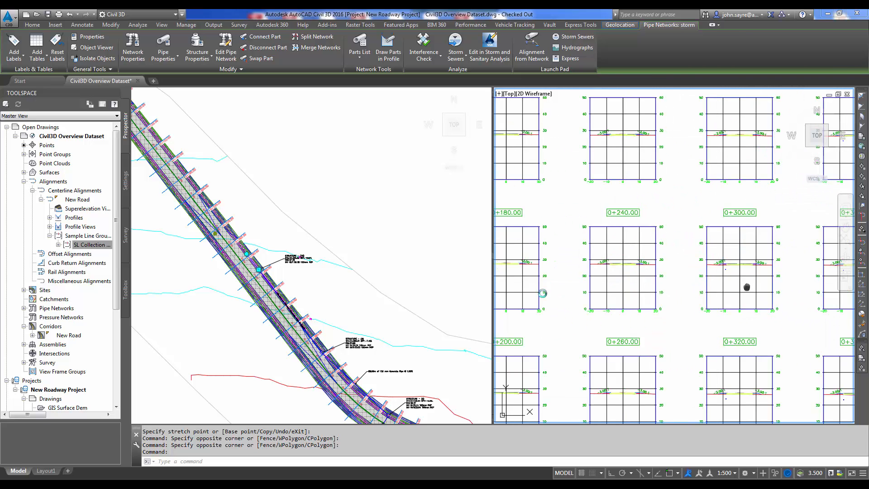
middle_click_drag(747, 287, 543, 294)
middle_click_drag(706, 256, 526, 248)
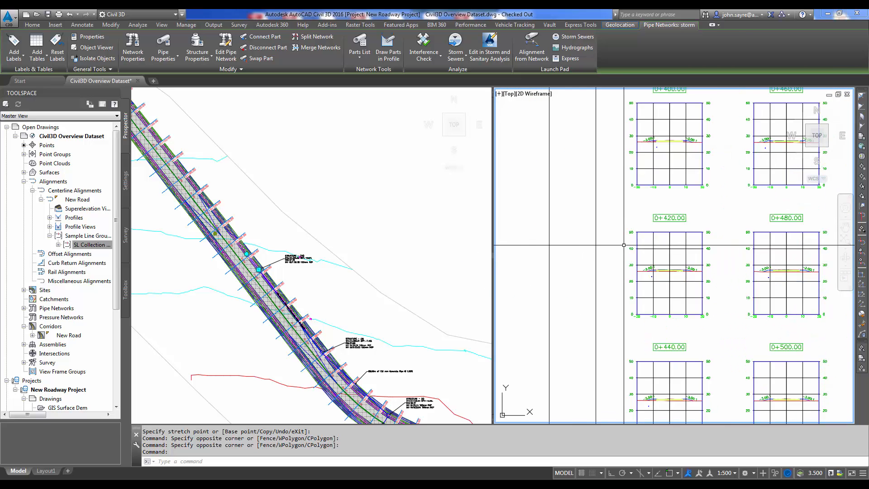
scroll(702, 291, "up", 6)
scroll(519, 233, "down", 2)
middle_click_drag(537, 241, 664, 251)
scroll(645, 248, "down", 2)
scroll(641, 255, "down", 2)
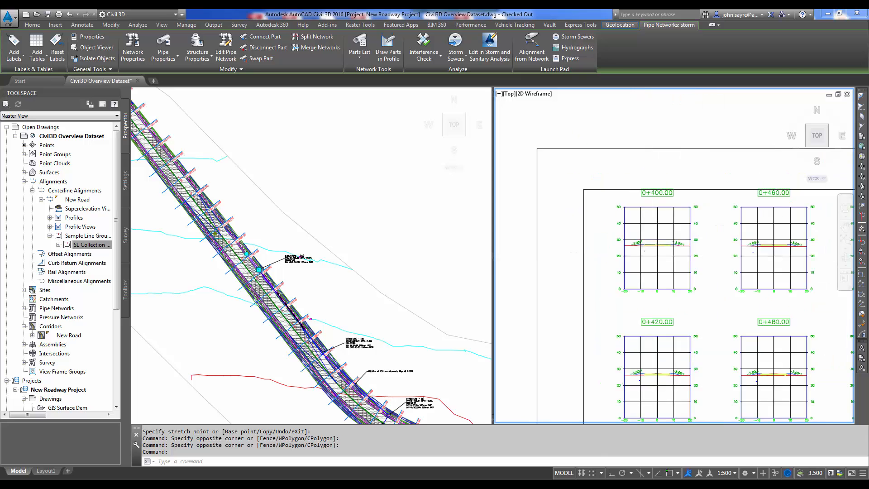
scroll(678, 270, "up", 2)
Step: Compare Structure - (10)'s plan location near the 0+300.00 sample line with the section view at station 0+300.00
left_click(319, 253)
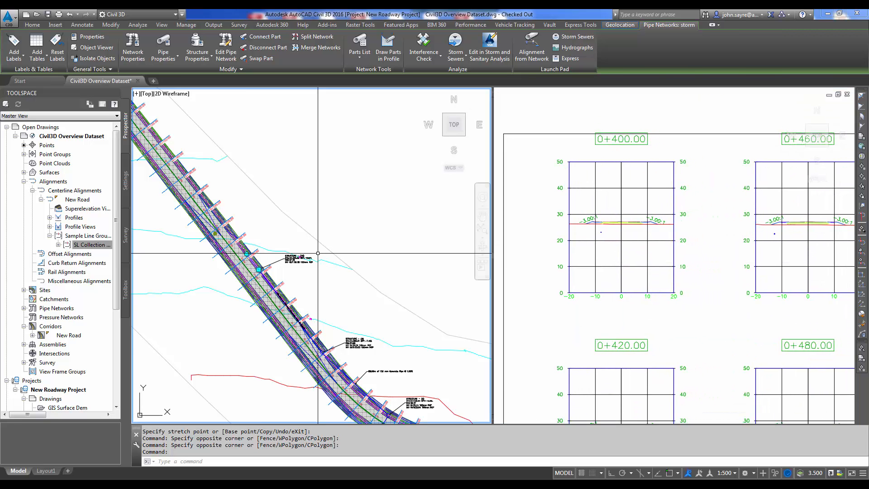
scroll(230, 257, "up", 4)
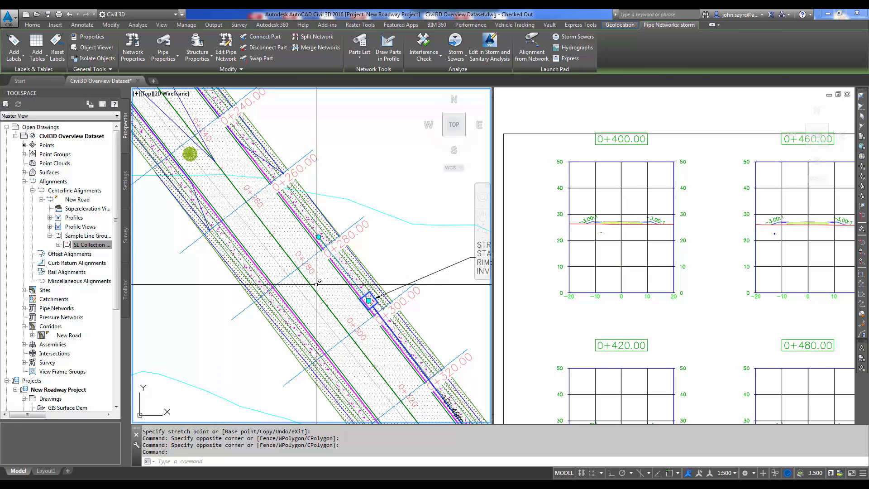
middle_click_drag(409, 322, 365, 277)
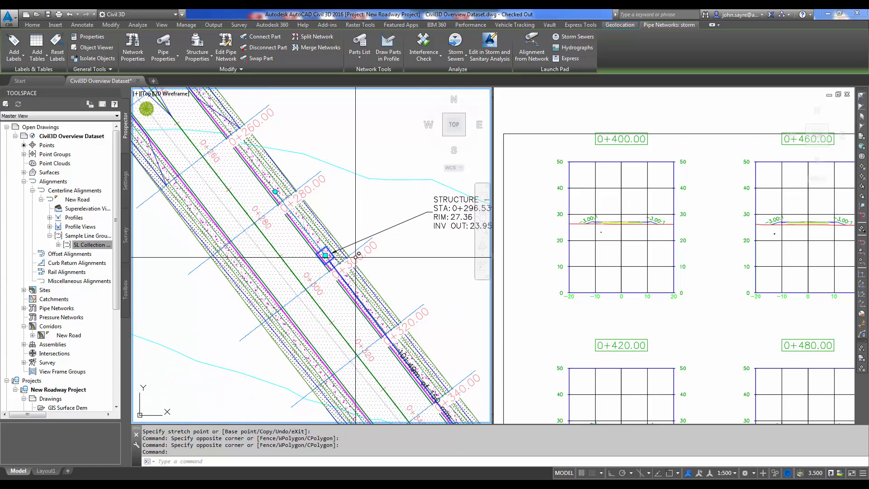
left_click(642, 297)
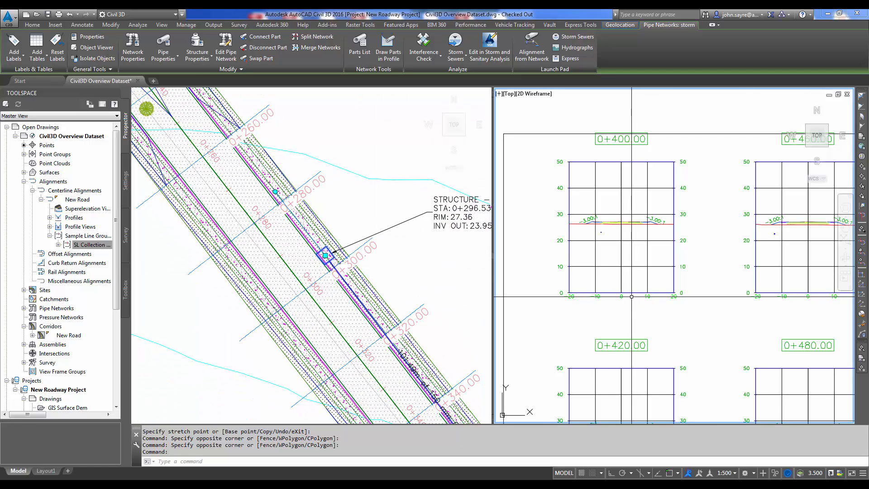
scroll(636, 310, "down", 5)
scroll(631, 321, "up", 3)
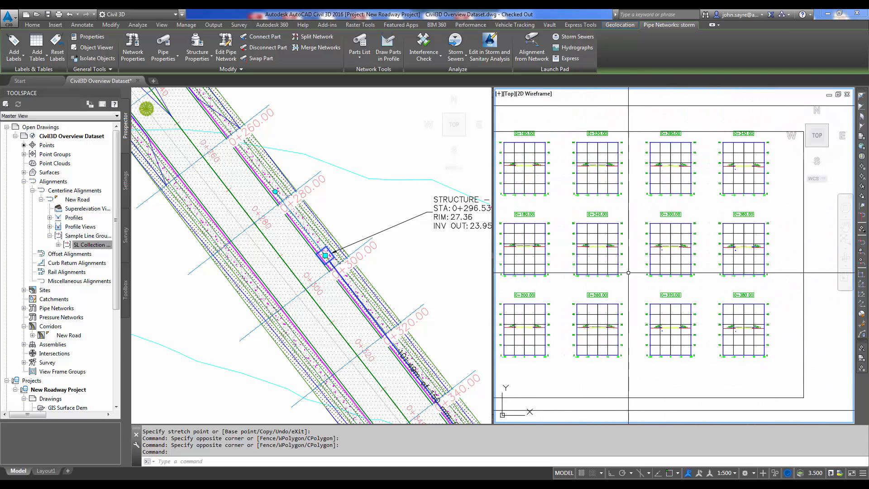
scroll(689, 244, "up", 4)
scroll(708, 263, "up", 3)
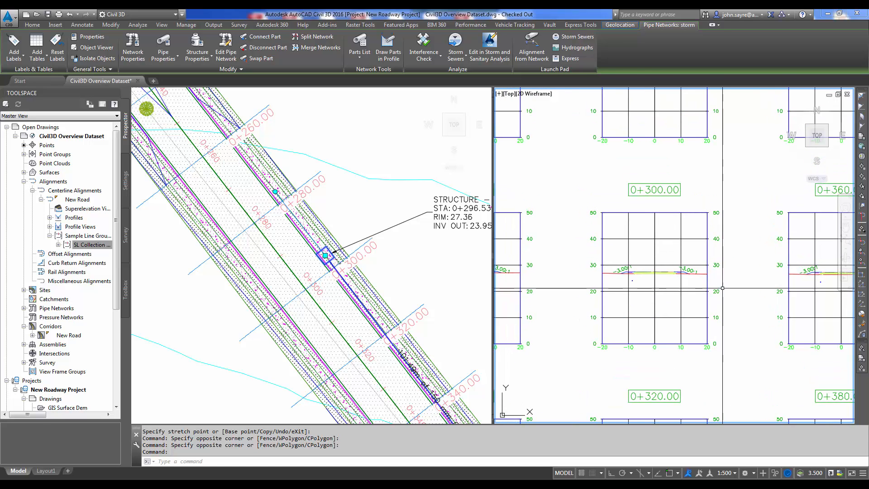
middle_click_drag(597, 295, 674, 295)
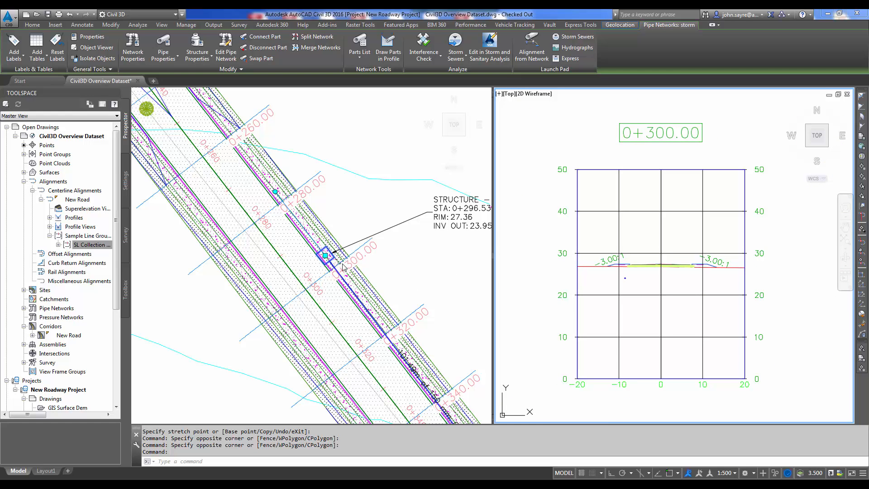
Step: Move Structure - (10) onto the 0+300.00 sample line in plan and check the storm parts in the profile view
left_click(324, 256)
left_click(325, 256)
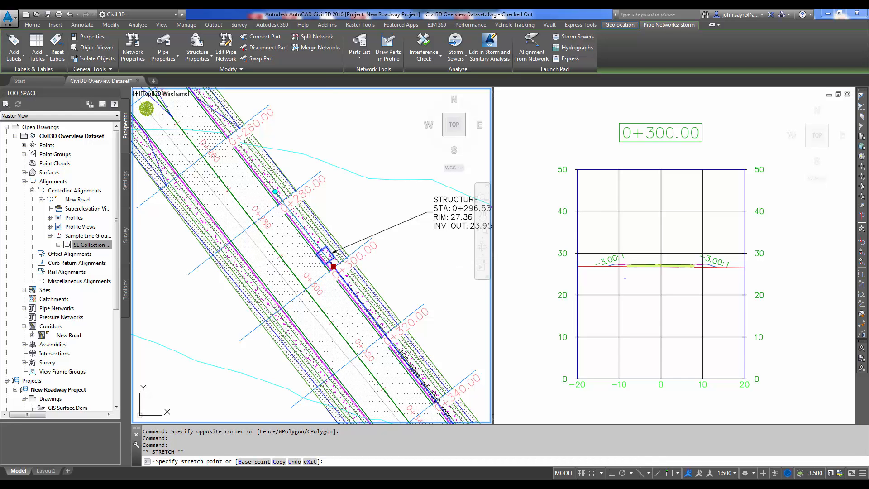
left_click(333, 266)
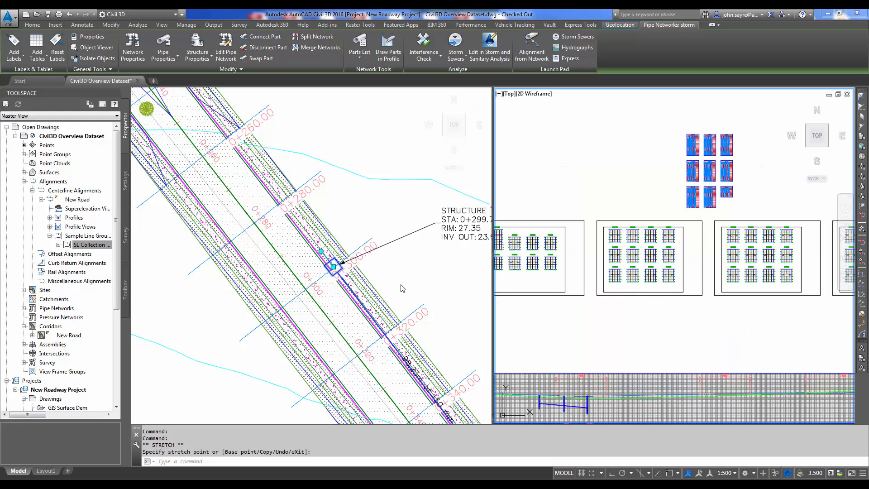
left_click(595, 345)
middle_click_drag(596, 345, 629, 300)
scroll(599, 371, "up", 4)
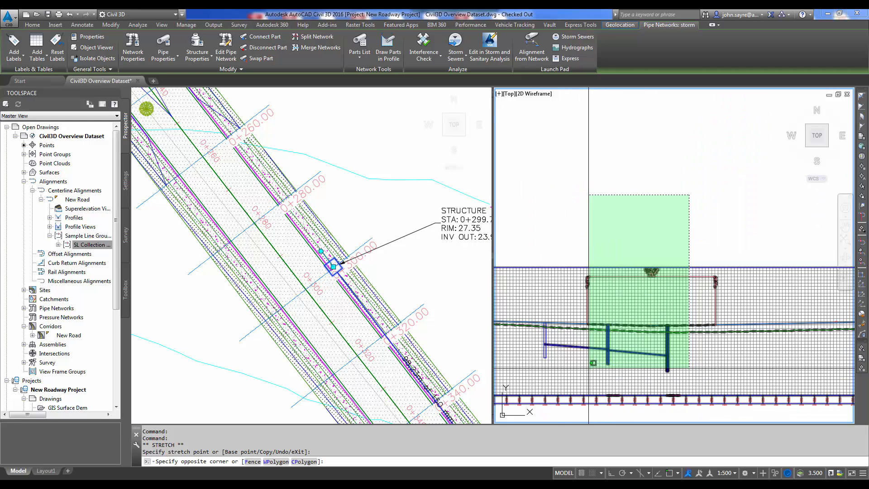
left_click(565, 223)
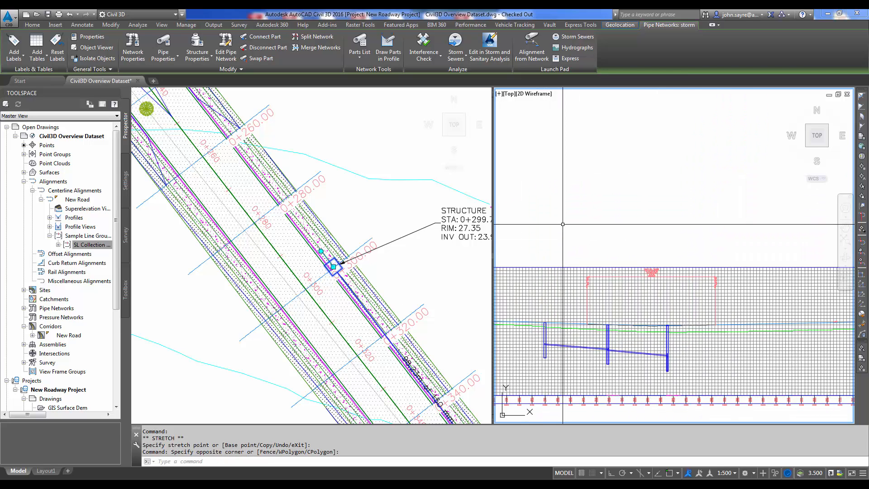
Step: Check the section view at station 0+300.00 for the relocated Structure - (10) and its storm pipe
scroll(563, 224, "down", 5)
scroll(572, 204, "up", 4)
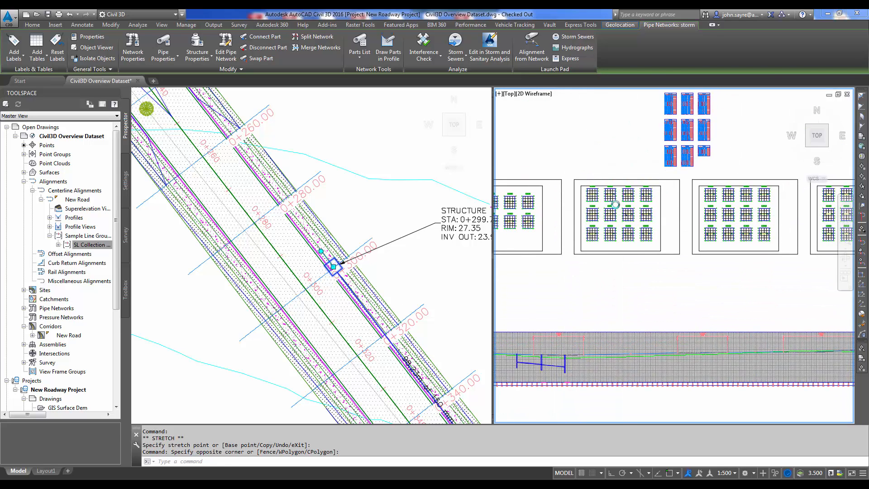
scroll(669, 234, "up", 3)
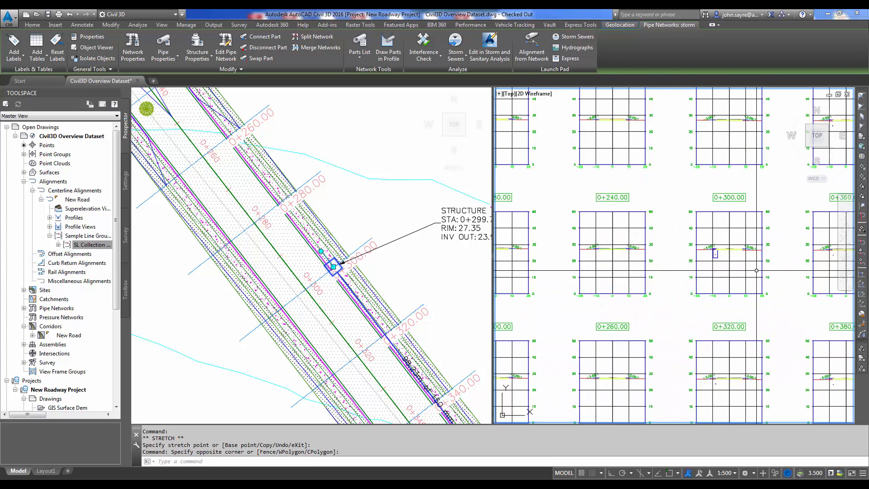
scroll(669, 235, "down", 5)
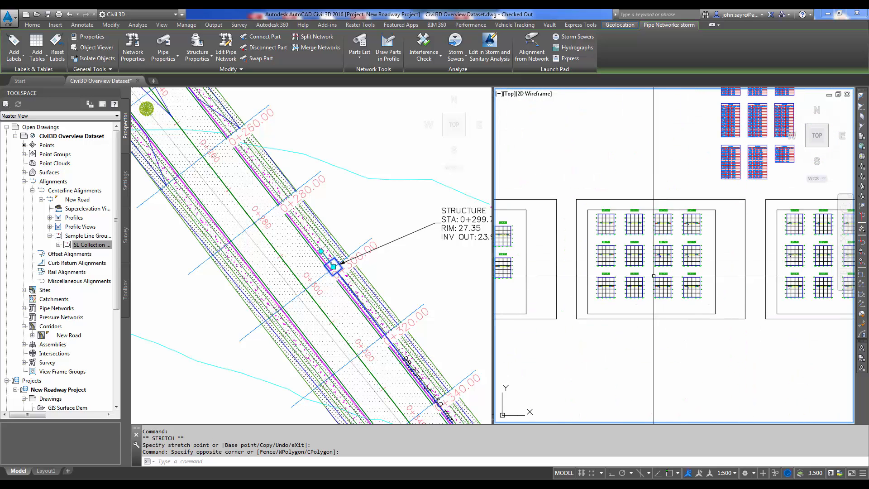
Step: Change the model viewport configuration to a single viewport showing the New Road plan
left_click(441, 285)
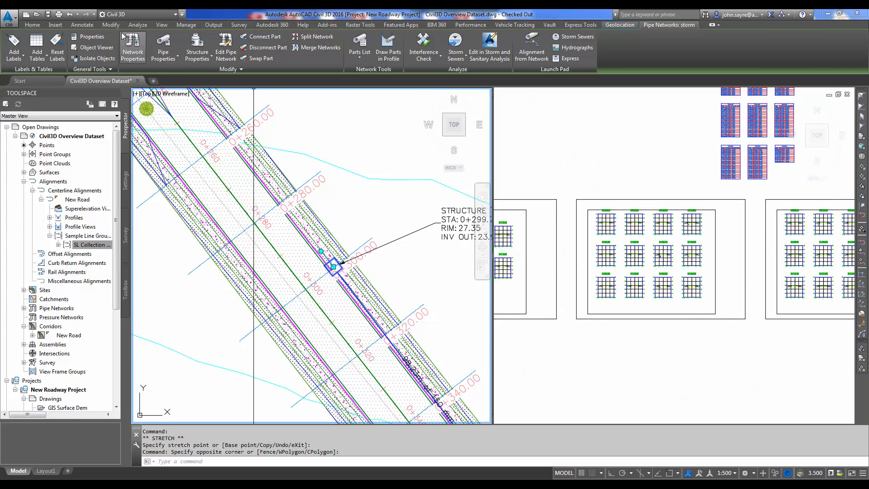
left_click(162, 25)
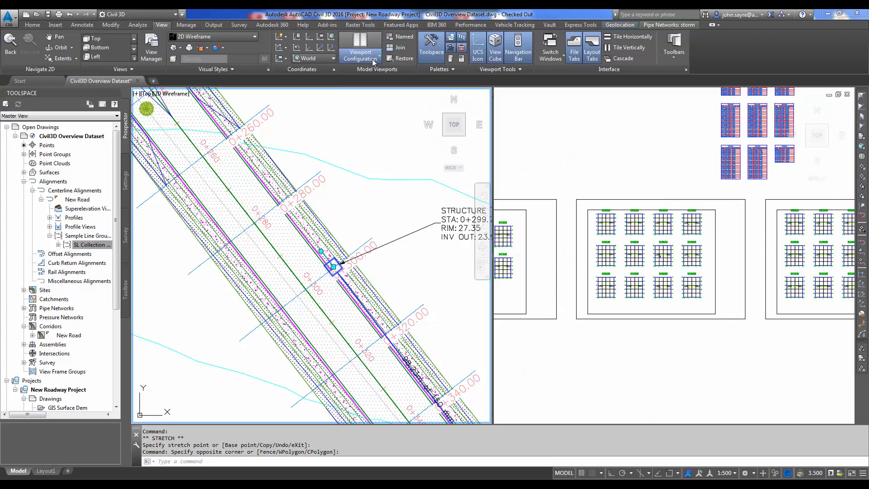
left_click(360, 53)
left_click(381, 208)
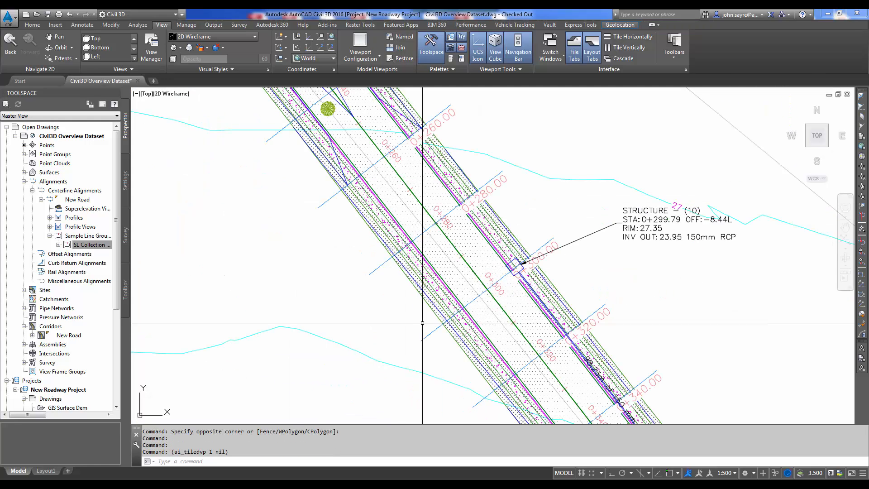
Step: Review the plan of the full New Road corridor and the storm network around Structure - (10)
scroll(463, 296, "down", 5)
scroll(463, 296, "down", 8)
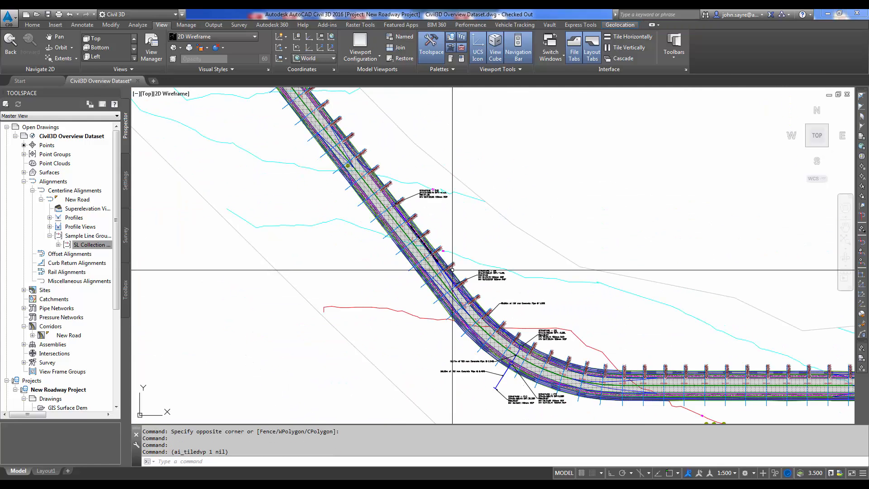
middle_click_drag(656, 310, 479, 316)
scroll(479, 317, "down", 3)
middle_click_drag(598, 335, 479, 343)
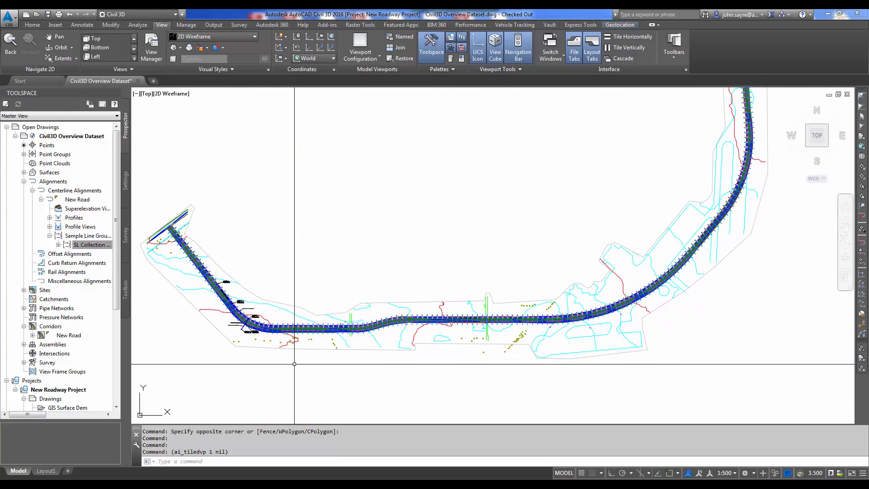
scroll(247, 317, "up", 8)
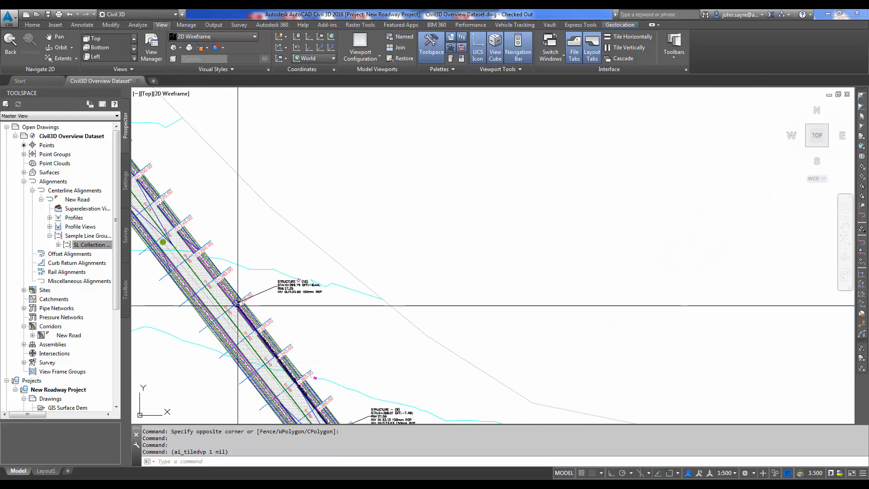
scroll(236, 304, "down", 8)
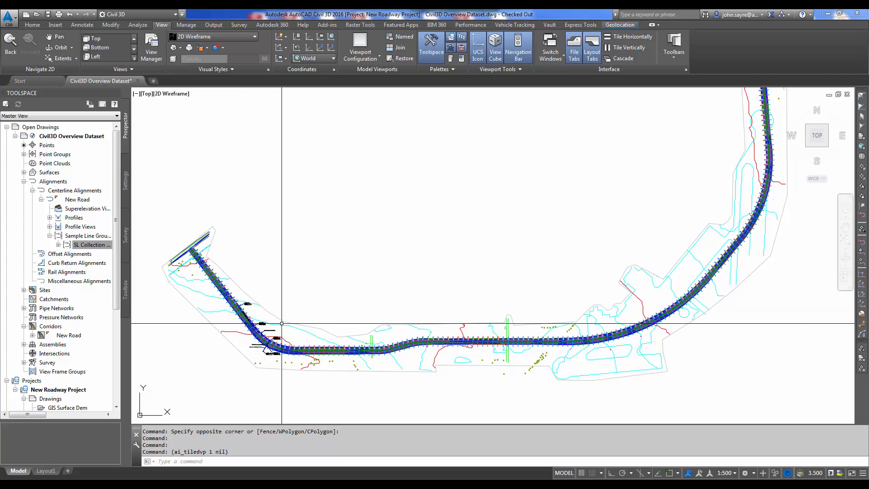